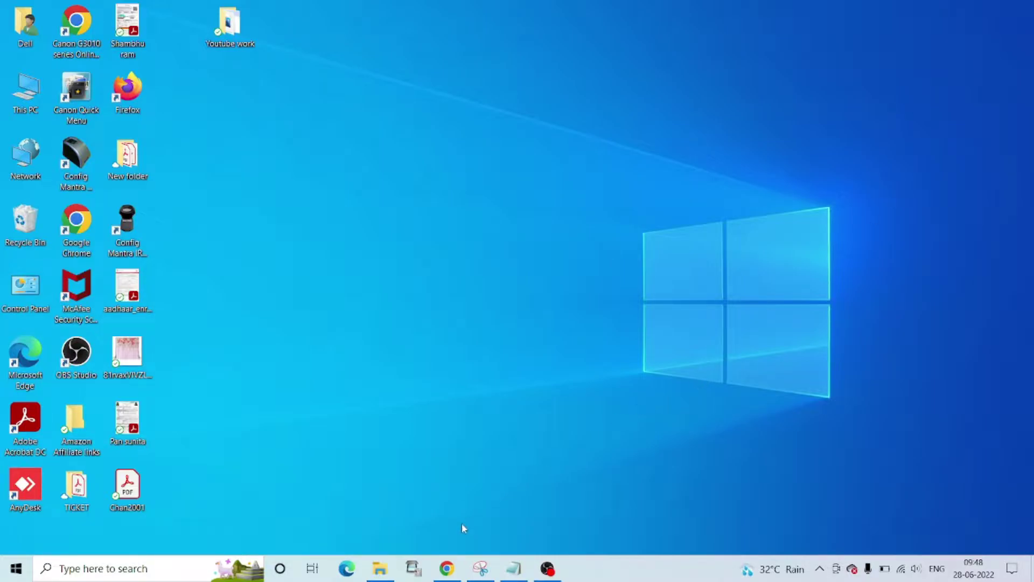
- Search Google for 'aadhar exam' from the Chrome window
{"action": "mouse_move", "coordinate": [444, 578]}
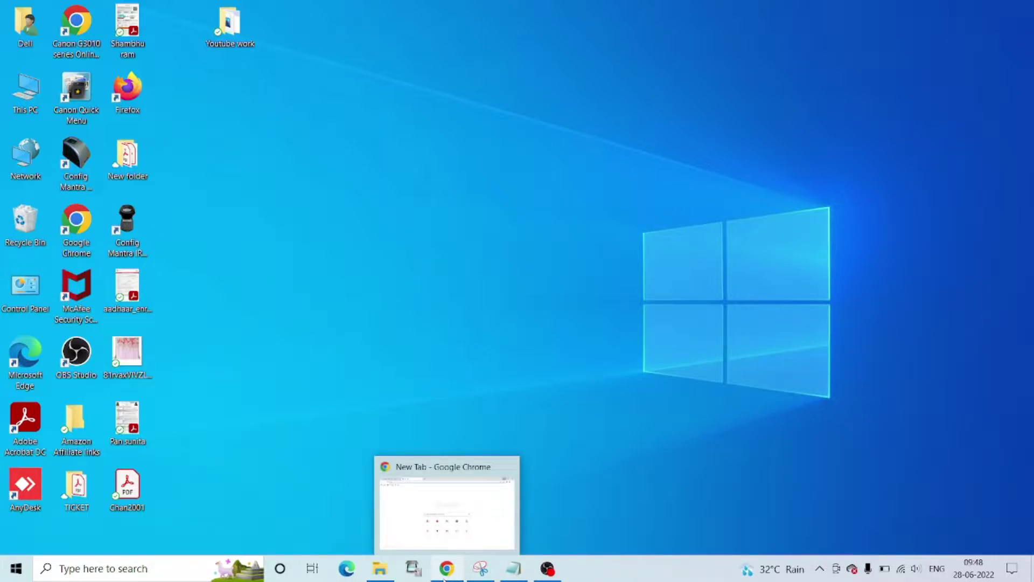
{"action": "left_click", "coordinate": [444, 577]}
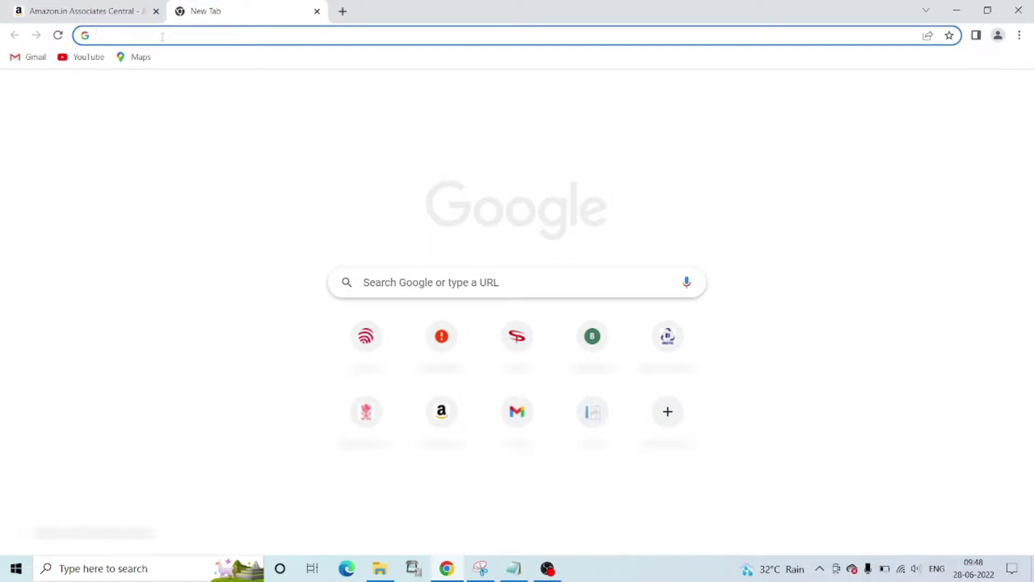
{"action": "type", "text": "aad"}
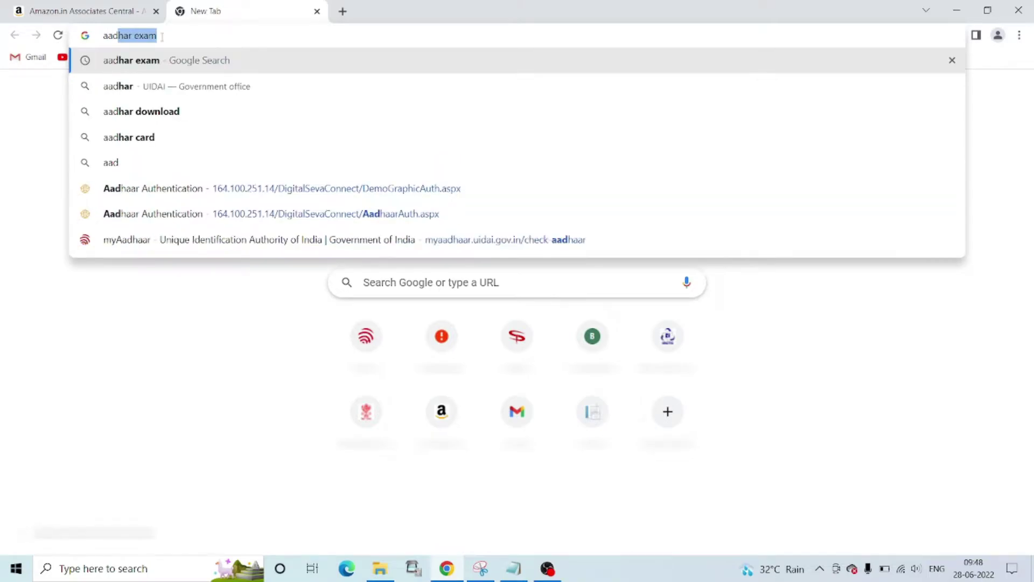
{"action": "type", "text": "har ex"}
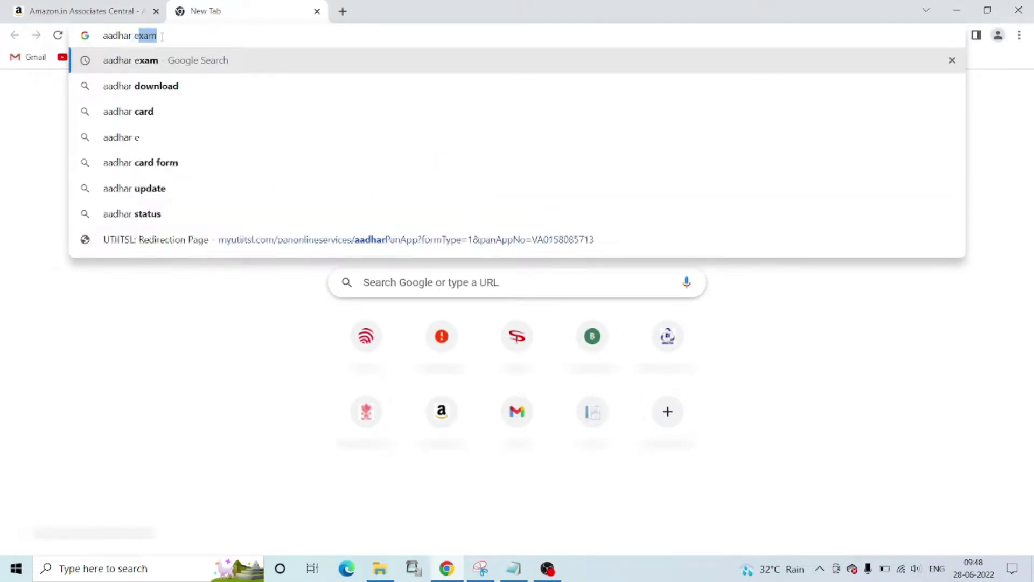
{"action": "type", "text": "am"}
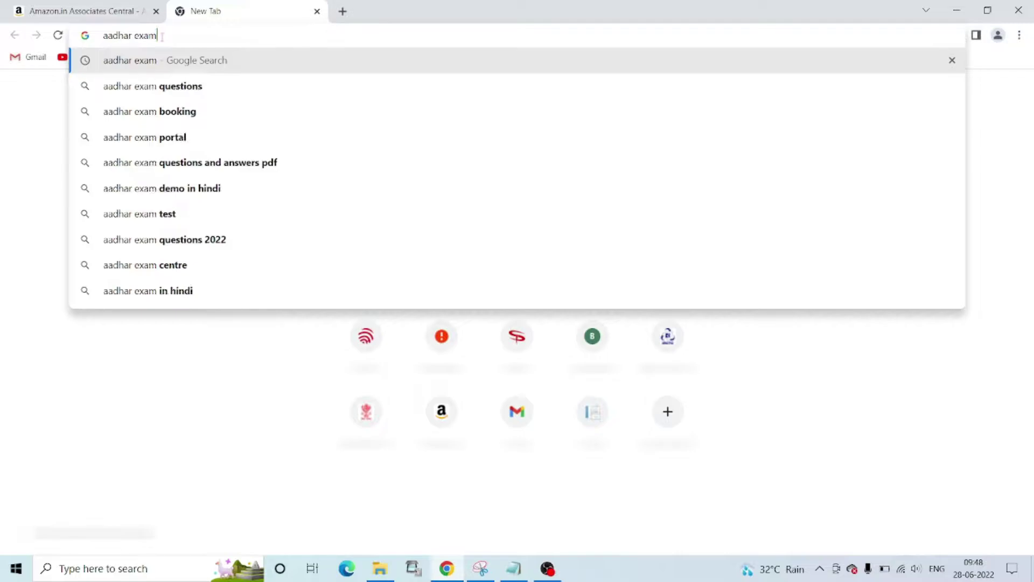
{"action": "key", "text": "Return"}
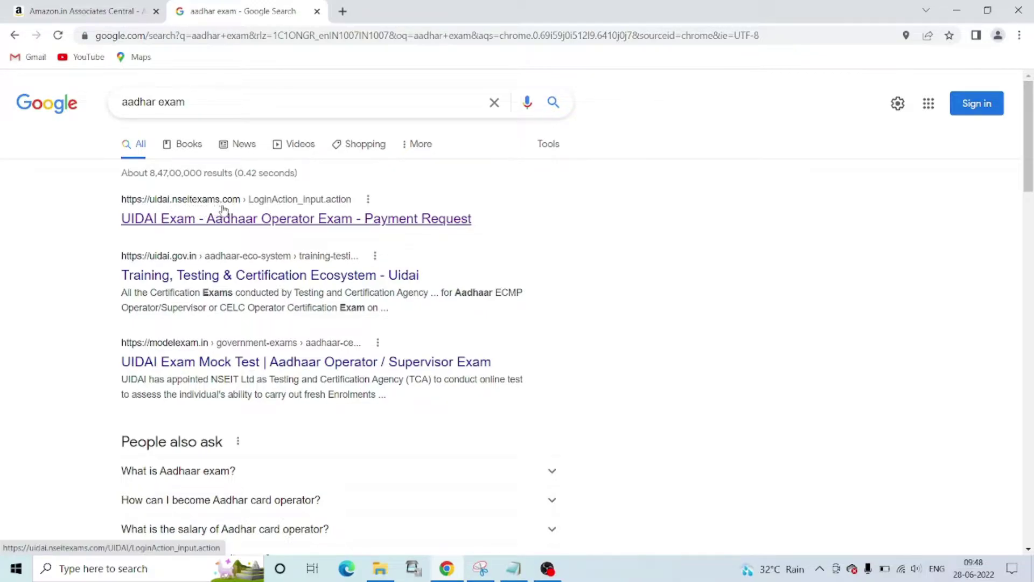
- Open the top UIDAI exam result, review the candidate instructions, and choose Create New User
{"action": "left_click", "coordinate": [193, 222]}
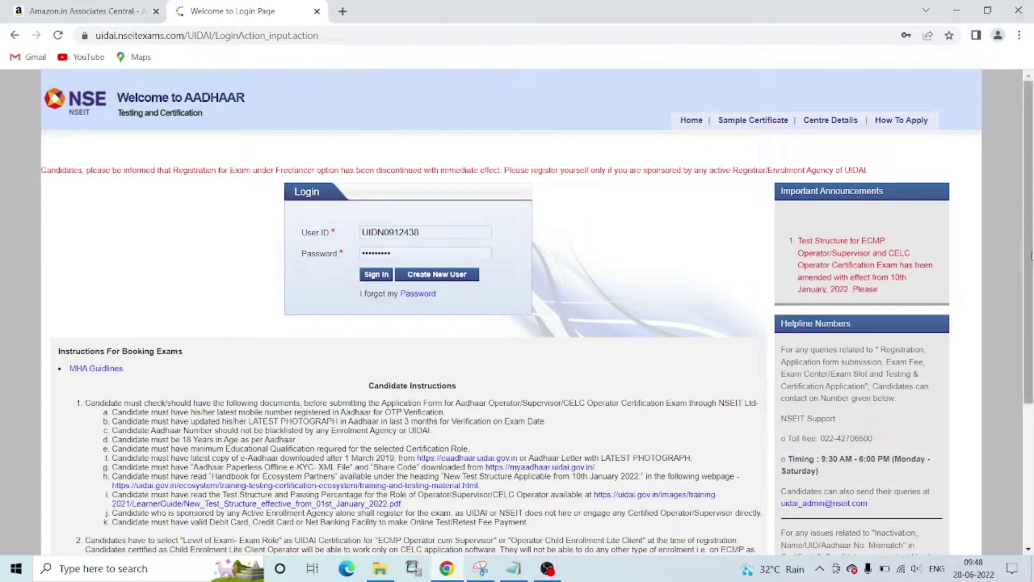
{"action": "scroll", "coordinate": [1028, 291], "scroll_direction": "down", "scroll_amount": 4}
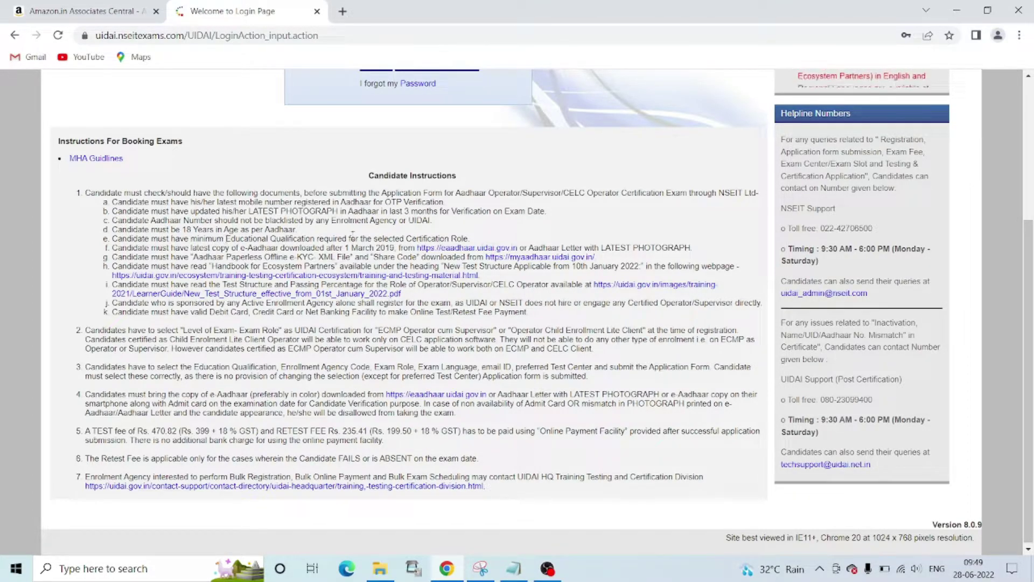
{"action": "scroll", "coordinate": [1016, 261], "scroll_direction": "up", "scroll_amount": 3}
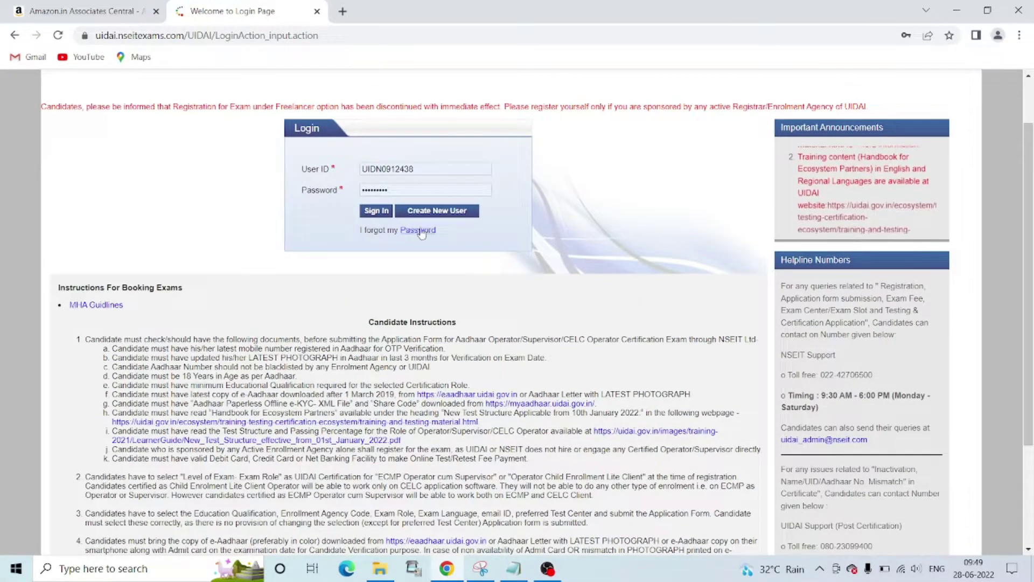
{"action": "left_click", "coordinate": [459, 171]}
{"action": "left_click_drag", "start_coordinate": [439, 231], "coordinate": [282, 182]}
{"action": "left_click", "coordinate": [282, 181]}
{"action": "left_click_drag", "start_coordinate": [439, 232], "coordinate": [463, 217]}
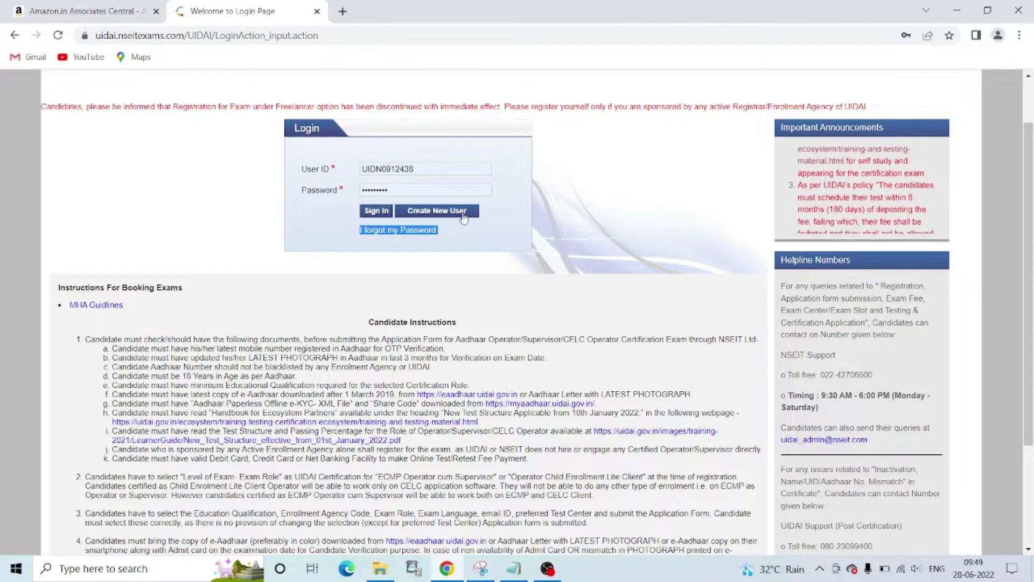
{"action": "left_click", "coordinate": [447, 211]}
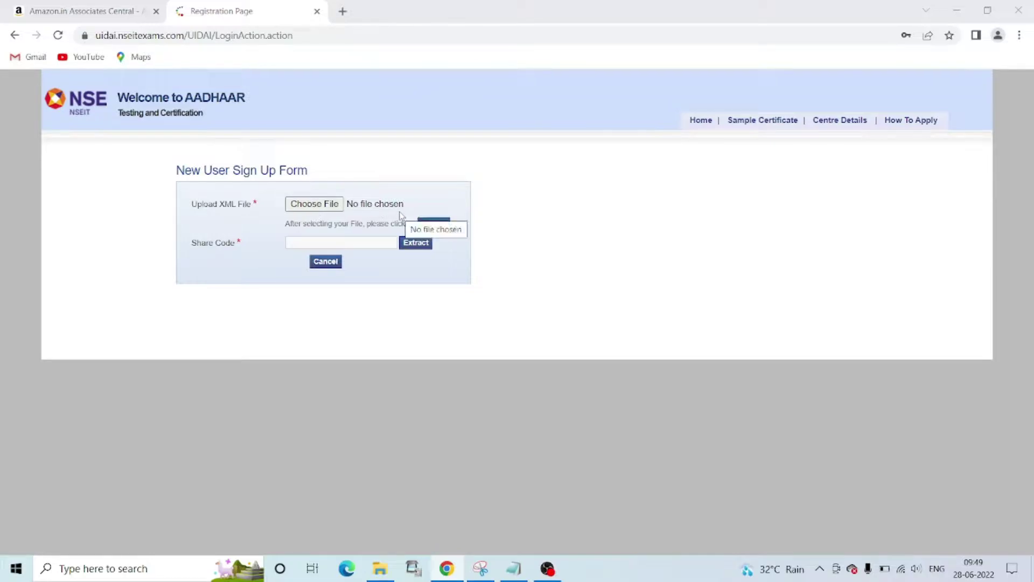
- Go to uidai.gov.in and open Aadhaar Paperless Offline e-kyc (Beta) under Aadhaar Services
{"action": "left_click", "coordinate": [343, 10]}
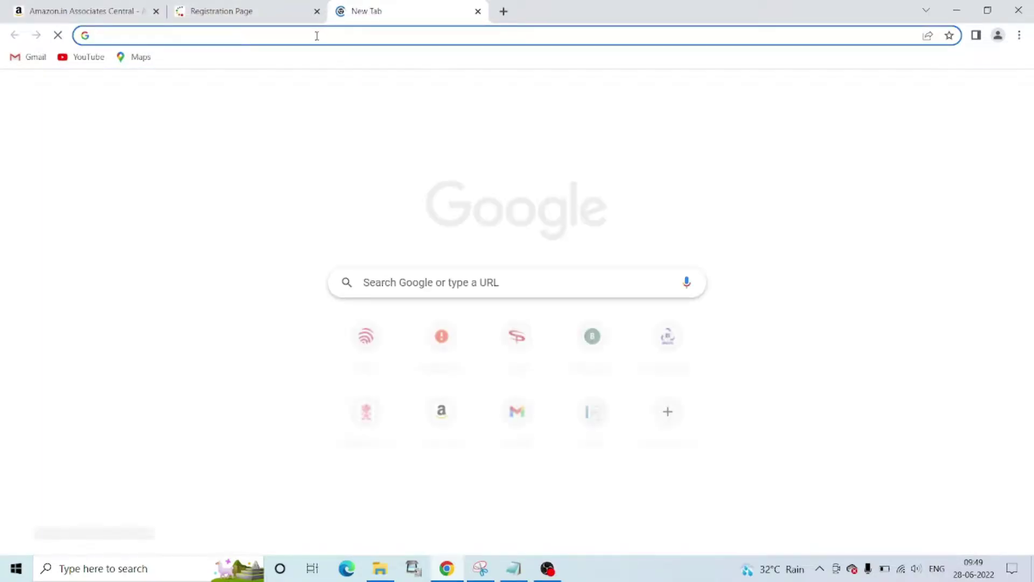
{"action": "type", "text": "ui"}
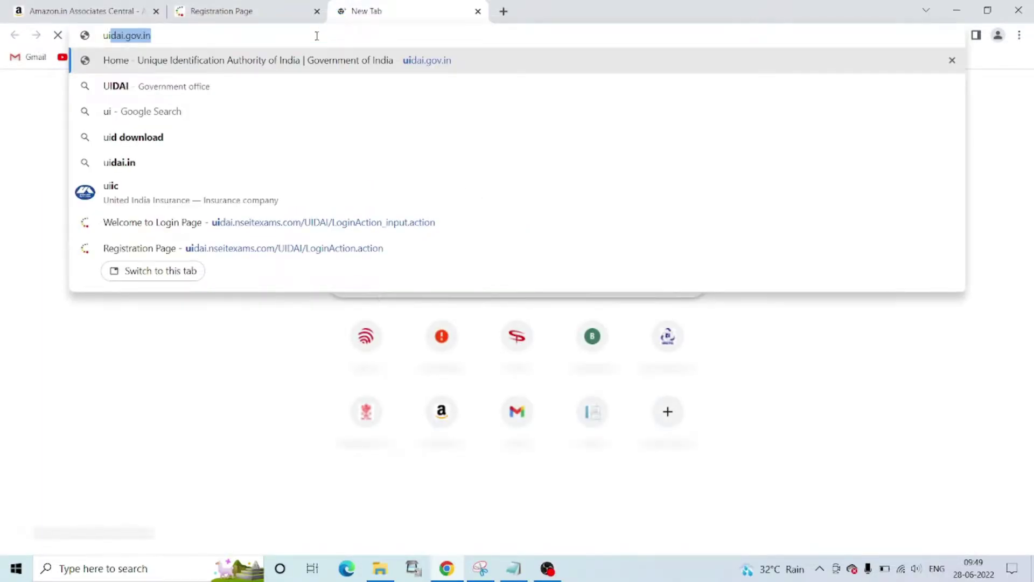
{"action": "type", "text": "dai.gov."}
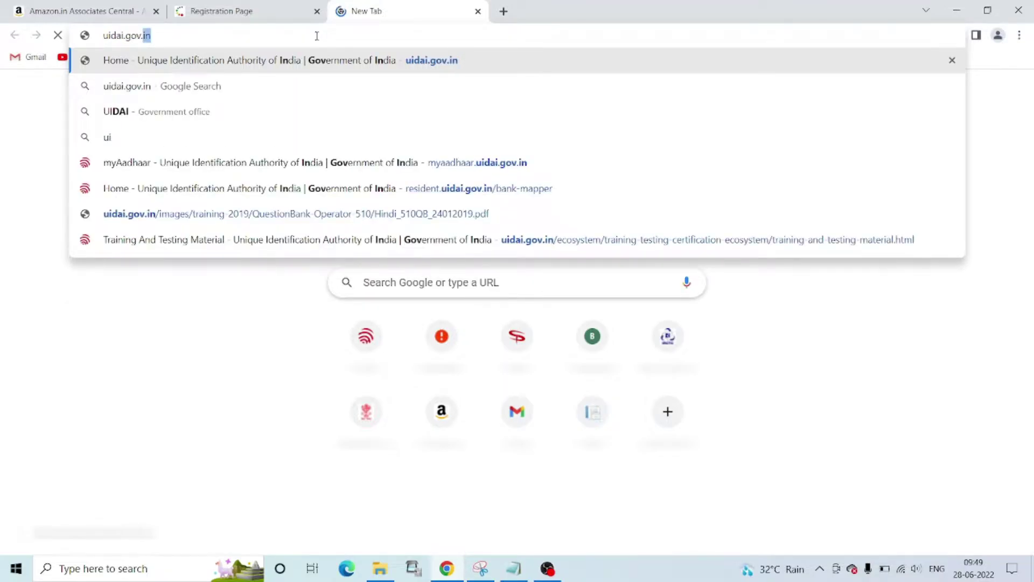
{"action": "type", "text": "in"}
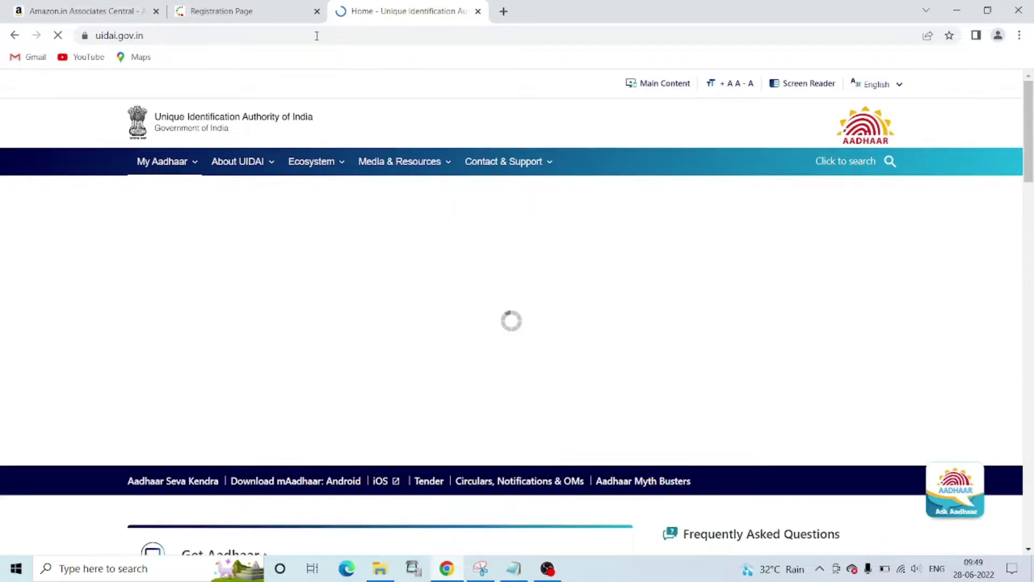
{"action": "left_click_drag", "start_coordinate": [1025, 160], "coordinate": [1024, 288]}
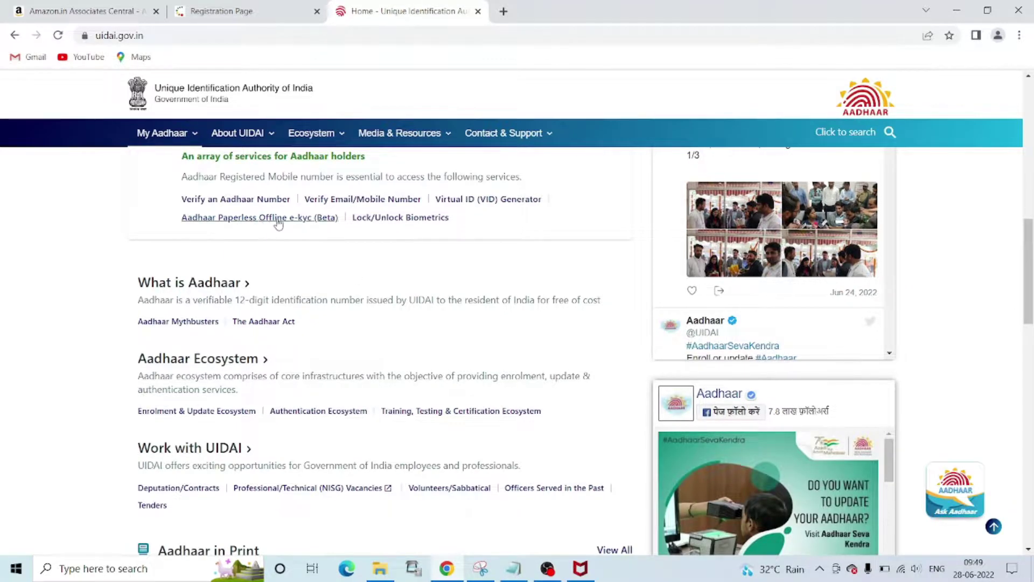
{"action": "left_click", "coordinate": [319, 217]}
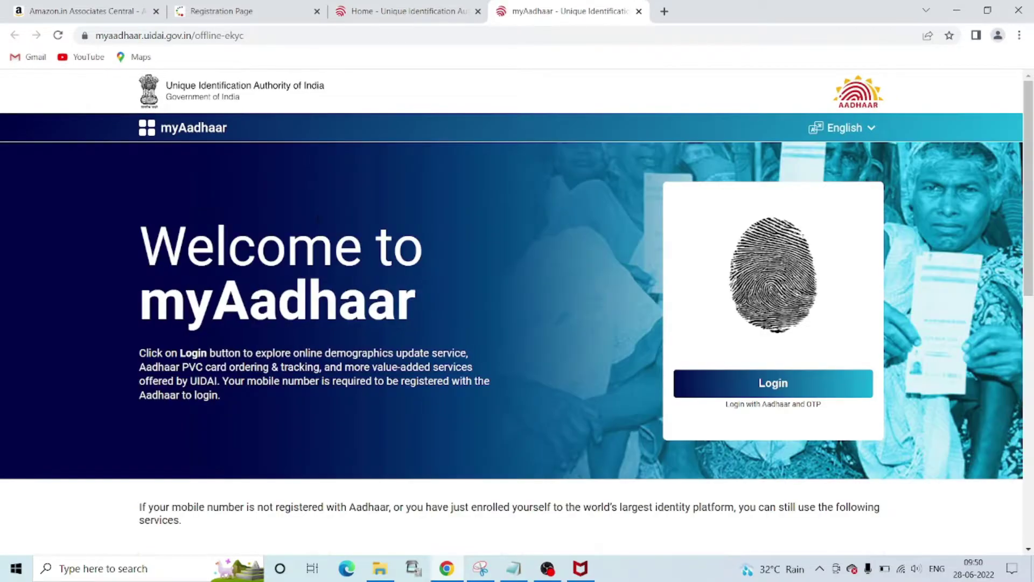
- On myAadhaar login, enter the Aadhaar number and captcha, then request an OTP
{"action": "left_click", "coordinate": [759, 386]}
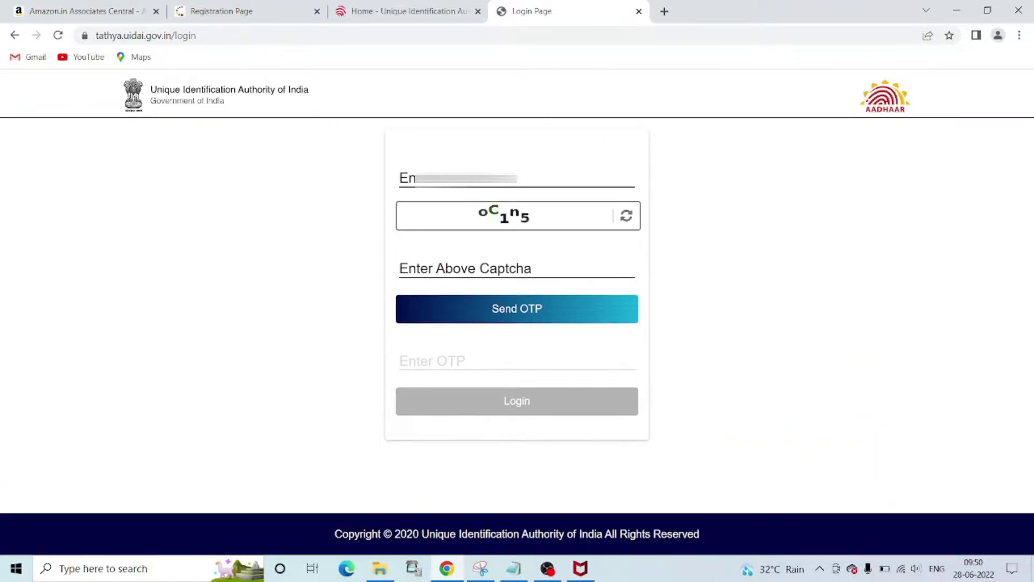
{"action": "left_click", "coordinate": [458, 176]}
{"action": "type", "text": "70"}
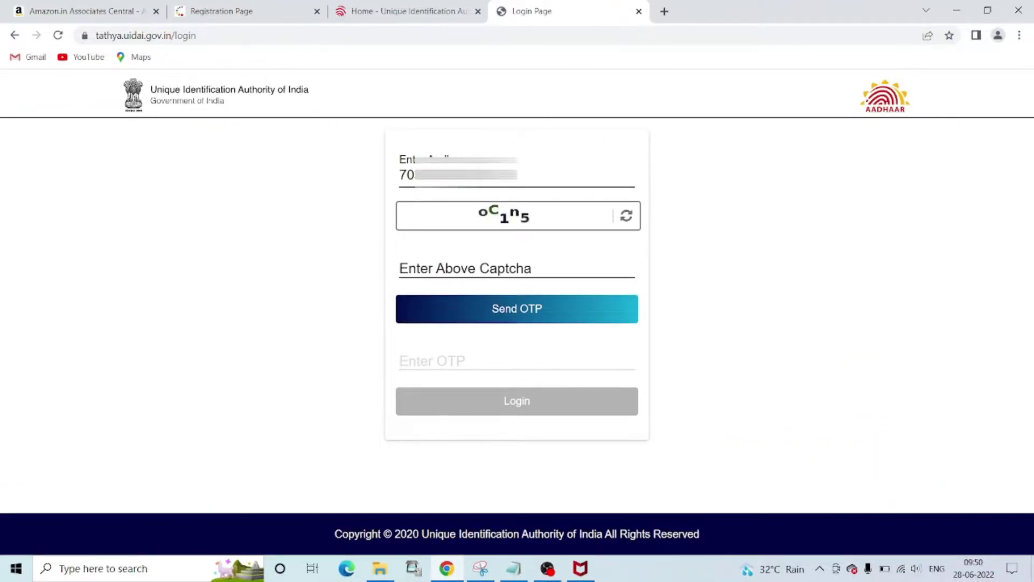
{"action": "left_click", "coordinate": [494, 271]}
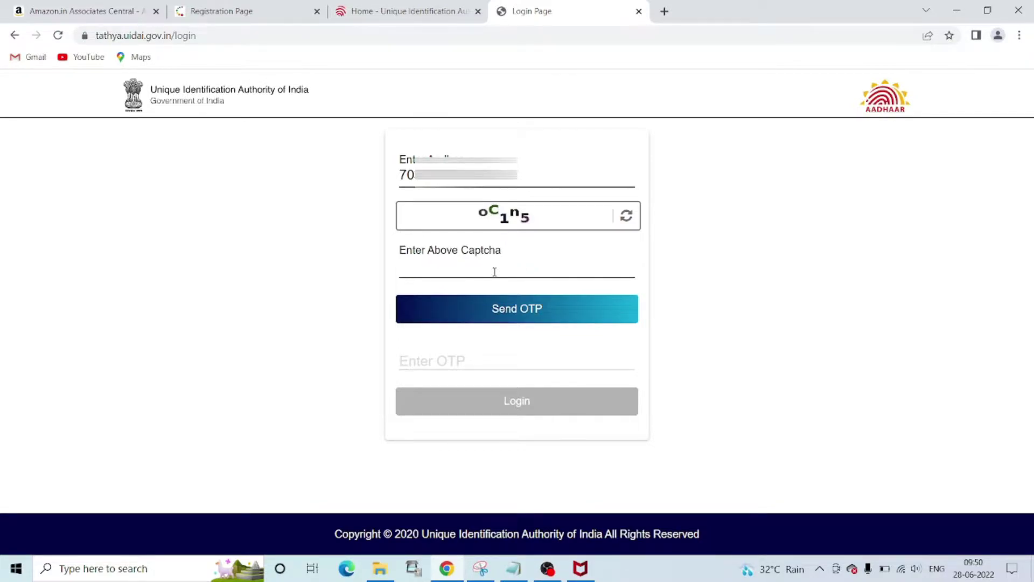
{"action": "type", "text": "oC1n5"}
{"action": "left_click", "coordinate": [515, 311]}
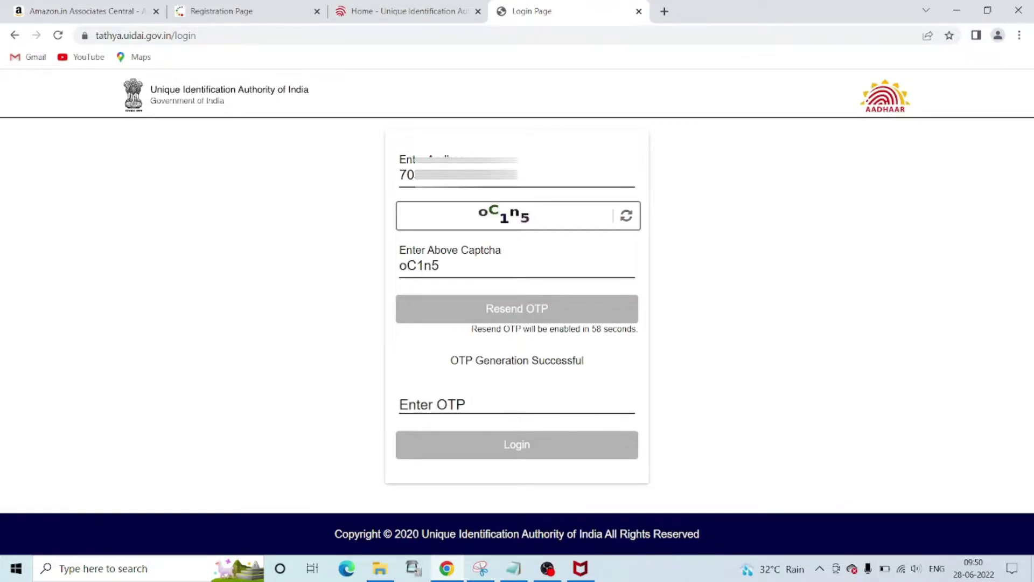
- Enter the received one-time code and log in to myAadhaar
{"action": "left_click", "coordinate": [458, 403]}
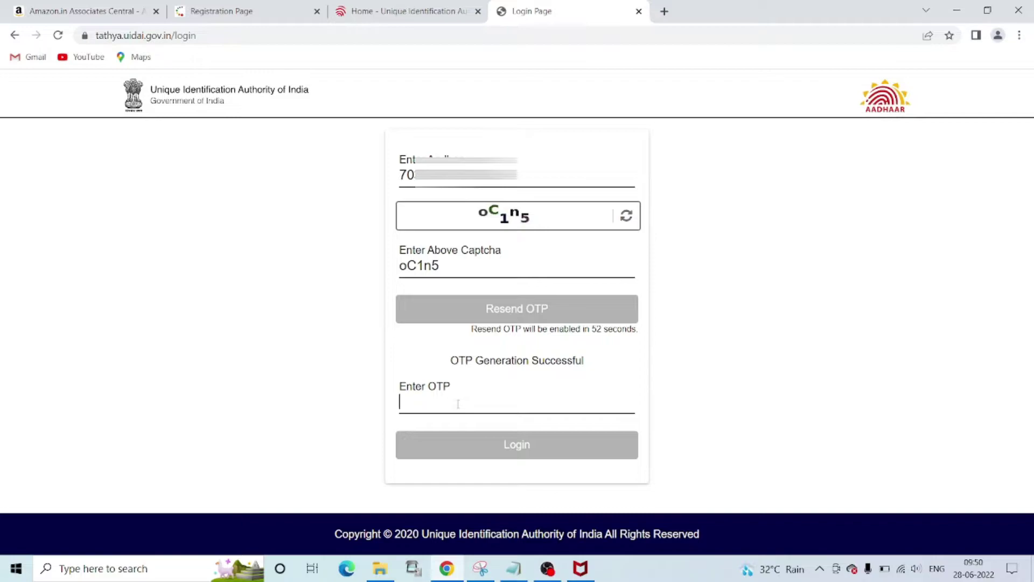
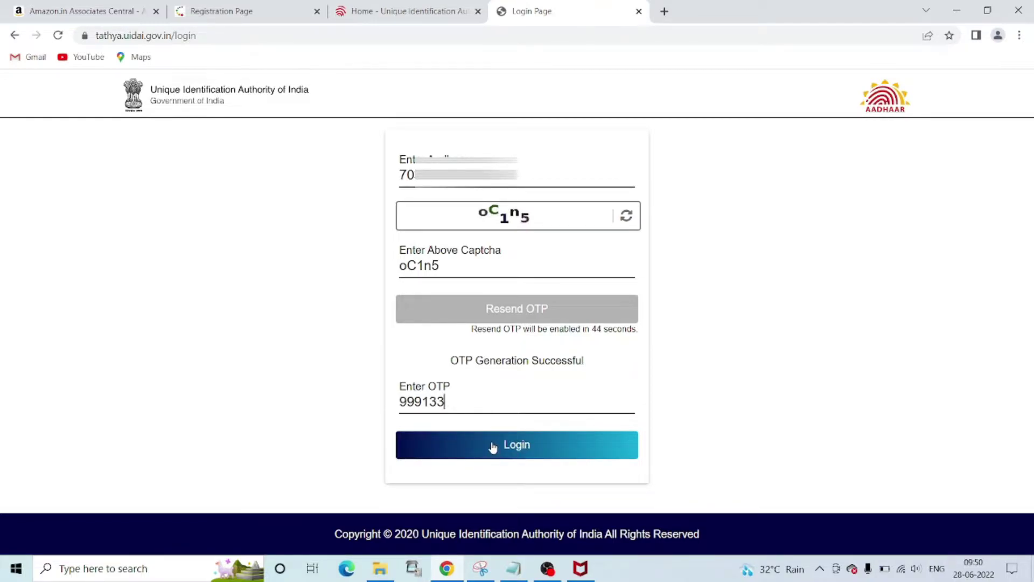
{"action": "left_click", "coordinate": [493, 447]}
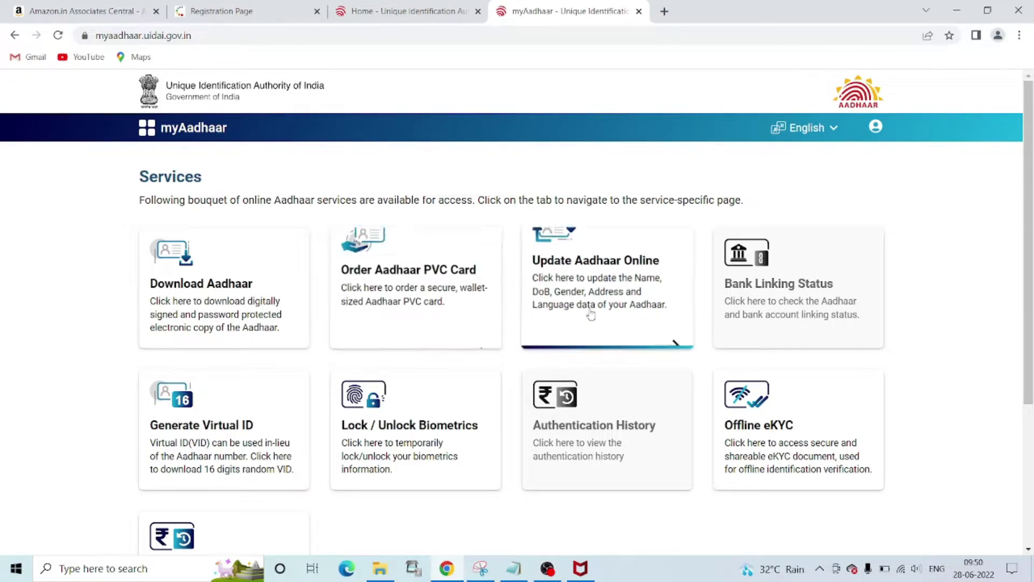
- From Offline eKYC, download the ZIP file protected by a new 4-digit share code
{"action": "left_click_drag", "start_coordinate": [1030, 348], "coordinate": [1031, 431]}
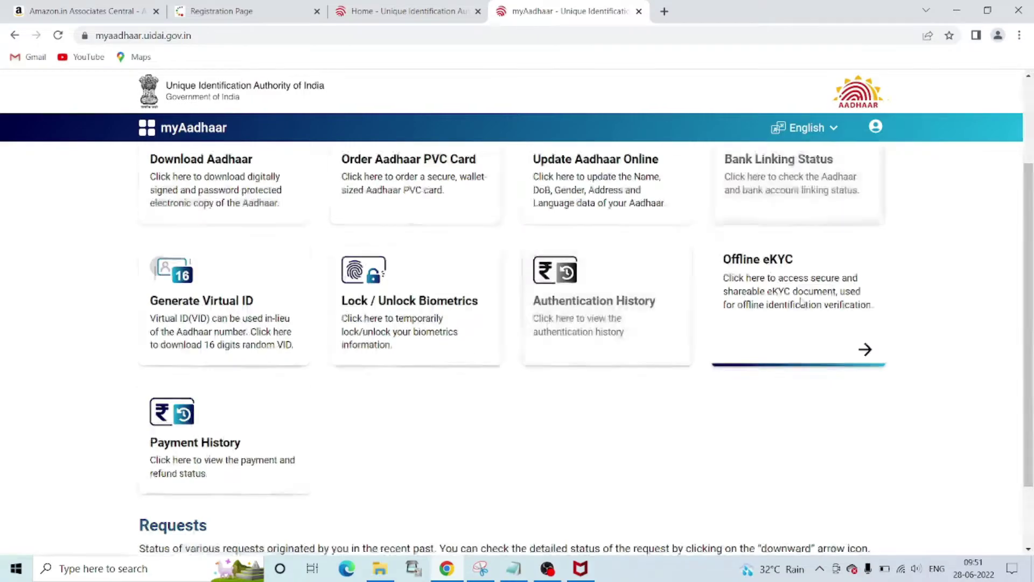
{"action": "left_click", "coordinate": [801, 302]}
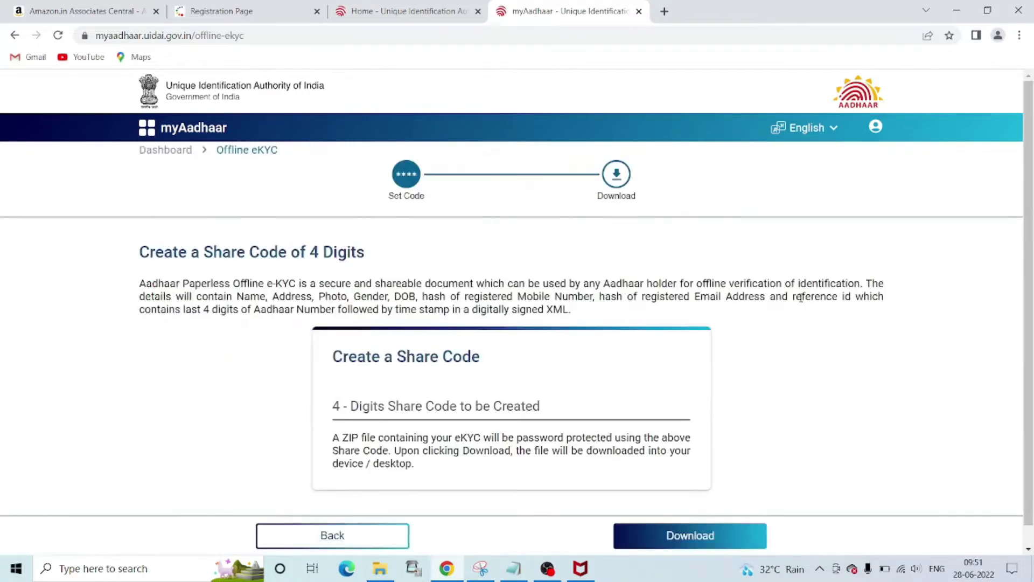
{"action": "left_click", "coordinate": [398, 409]}
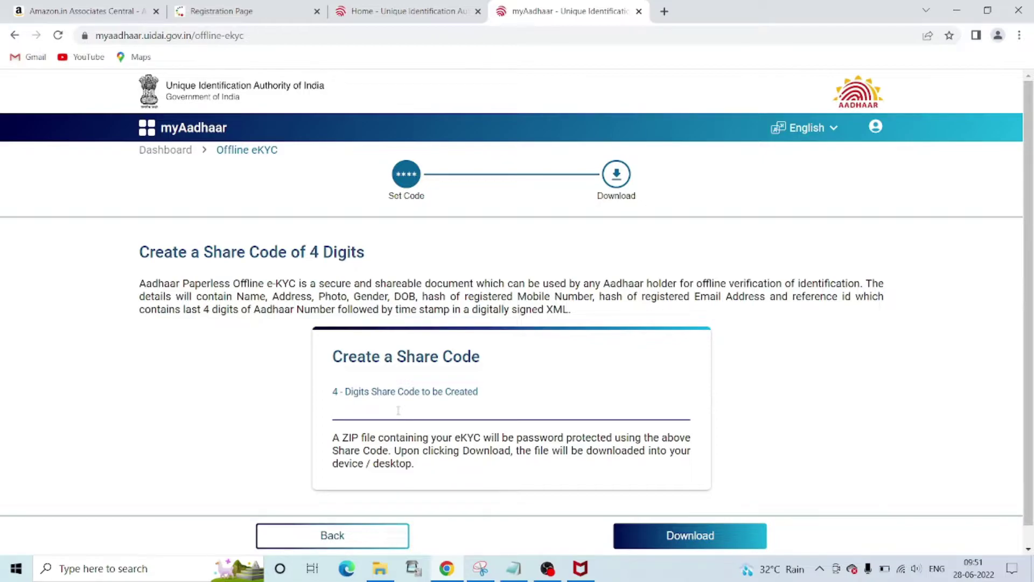
{"action": "left_click", "coordinate": [688, 538]}
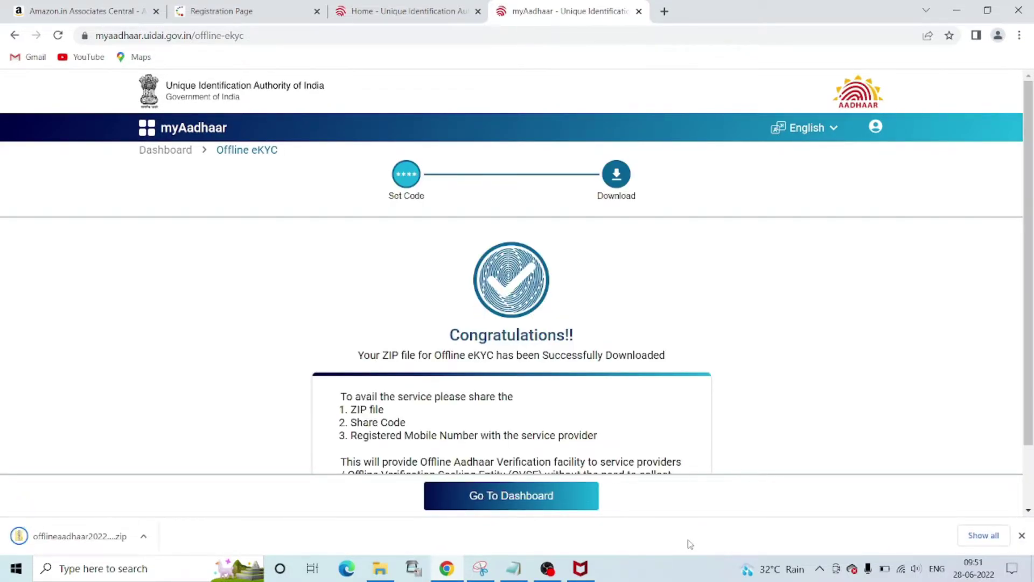
{"action": "left_click", "coordinate": [144, 537]}
- Show the eKYC ZIP in Downloads, minimise Explorer, and return to the NSEIT registration tab
{"action": "left_click", "coordinate": [175, 486]}
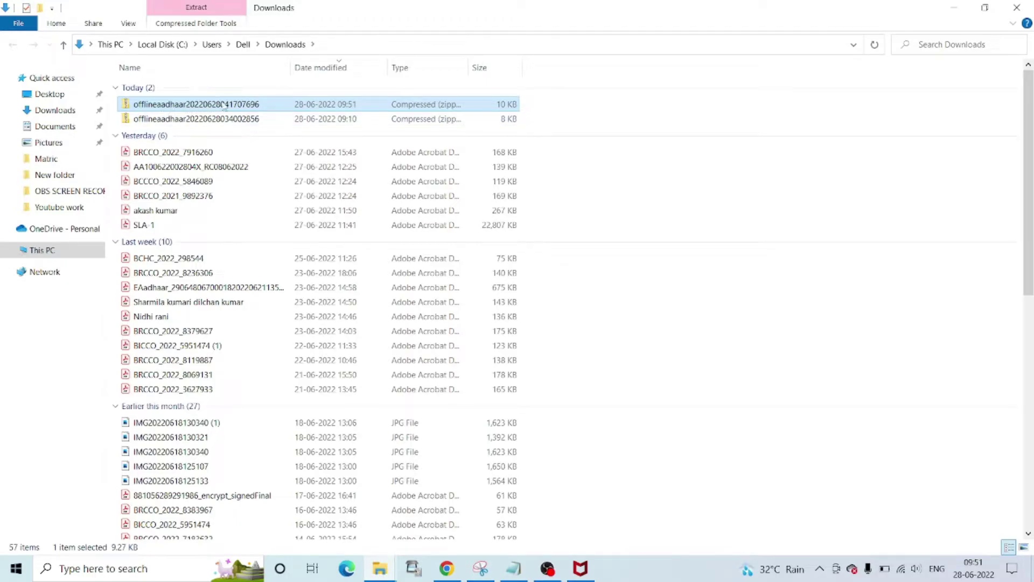
{"action": "left_click", "coordinate": [953, 10]}
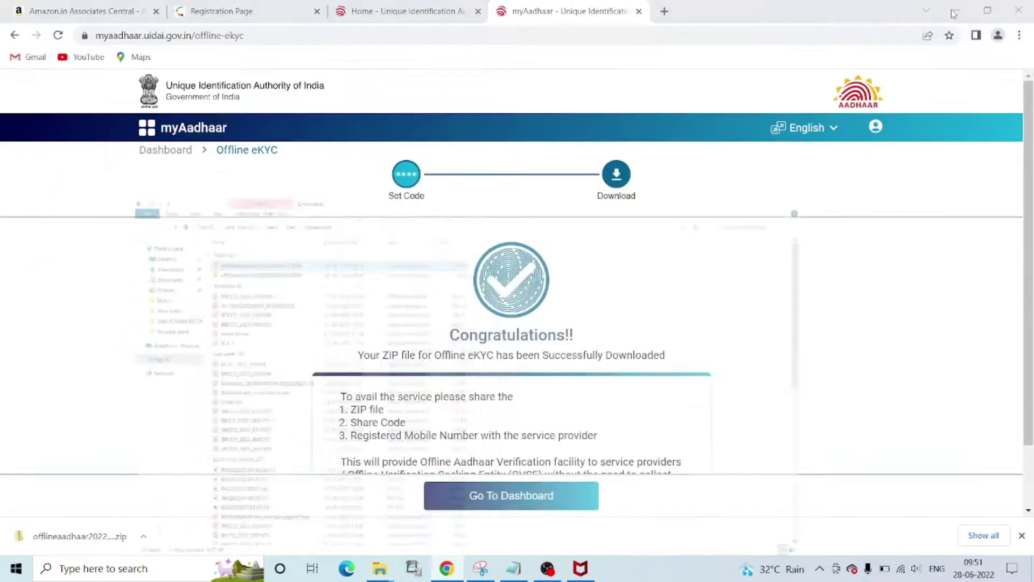
{"action": "left_click", "coordinate": [227, 7]}
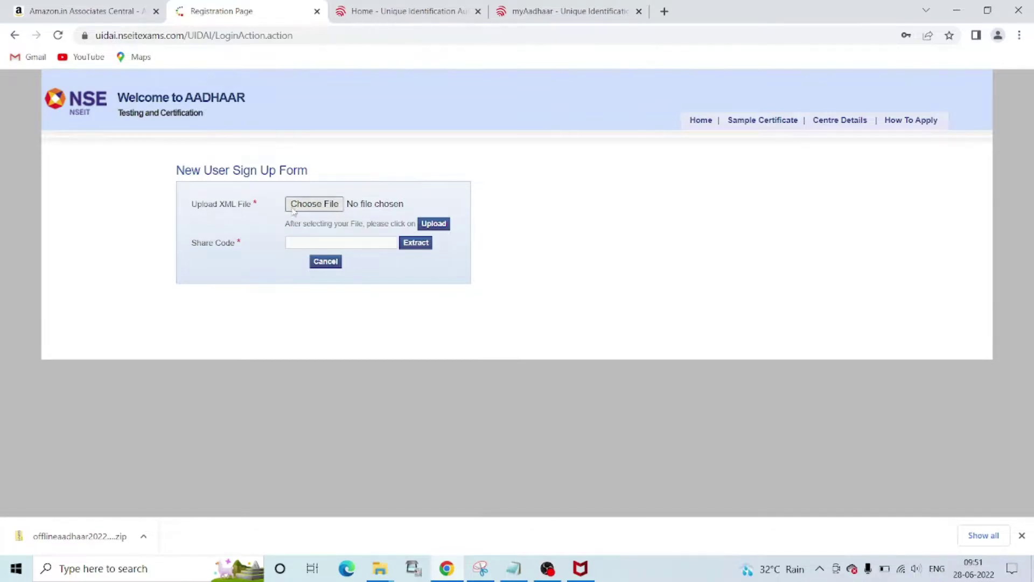
- Upload today's newest offlineaadhaar ZIP file and enter its share code
{"action": "left_click", "coordinate": [311, 205]}
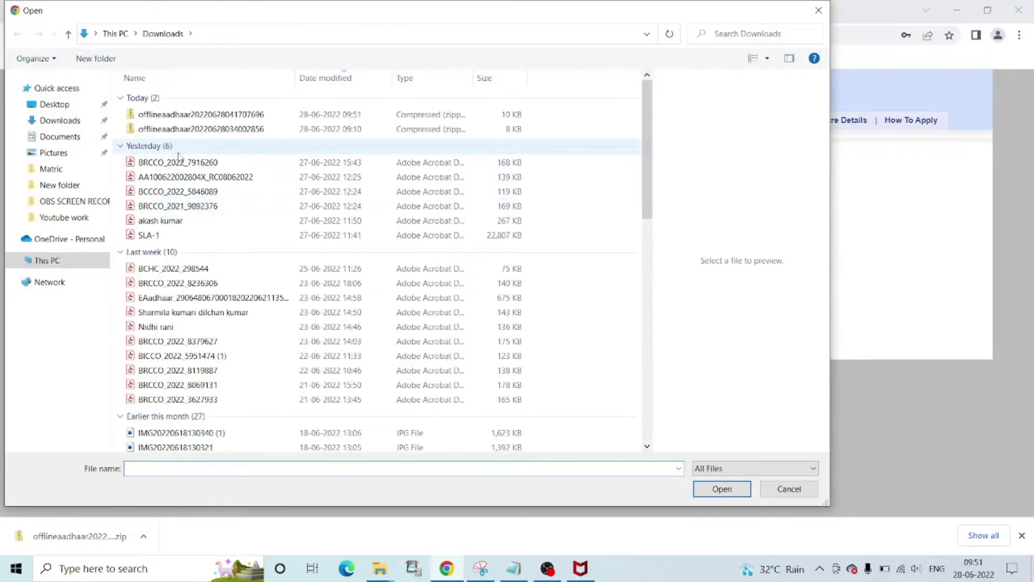
{"action": "double_click", "coordinate": [164, 115]}
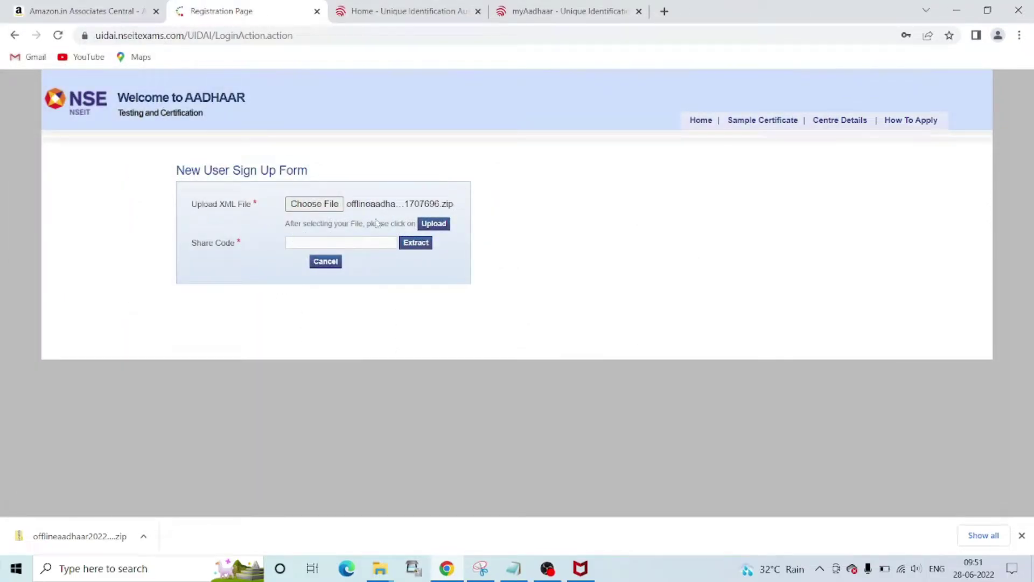
{"action": "left_click", "coordinate": [444, 228]}
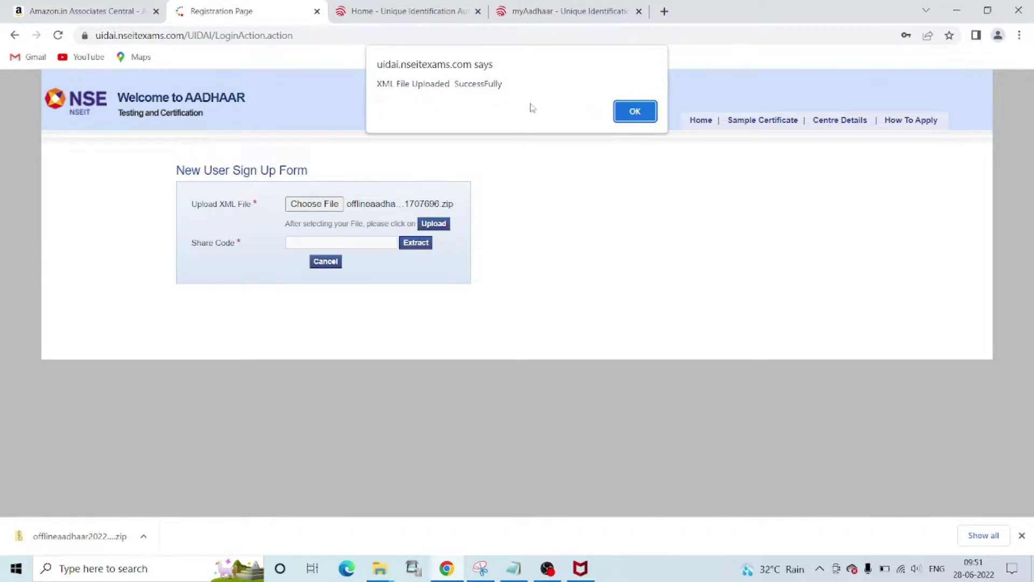
{"action": "left_click", "coordinate": [635, 113]}
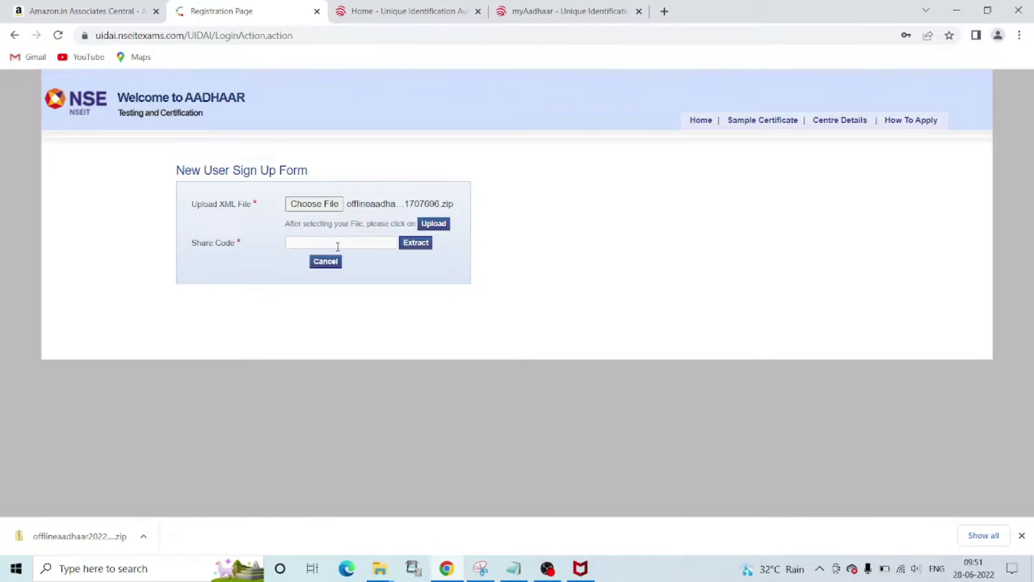
{"action": "left_click", "coordinate": [337, 243]}
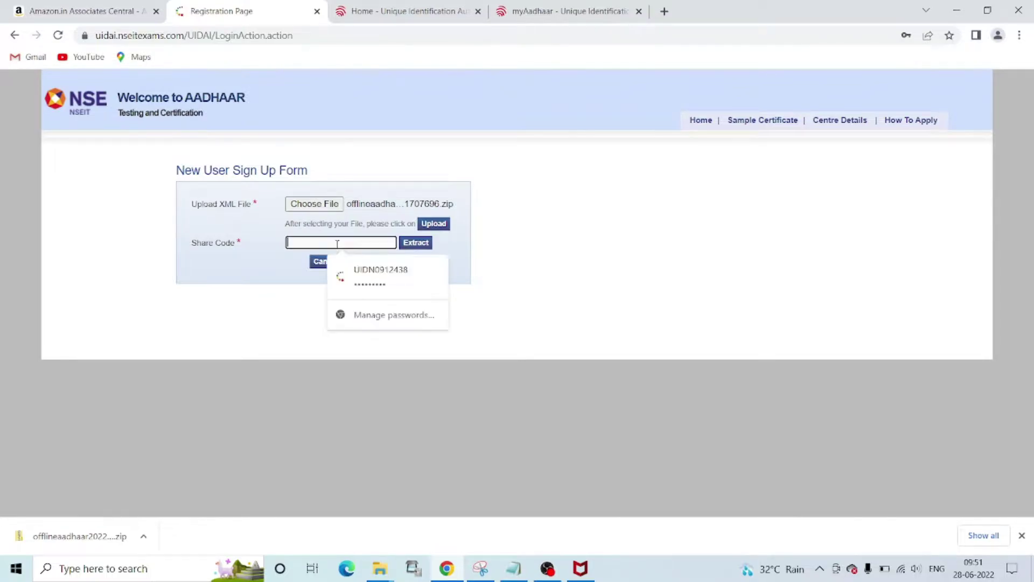
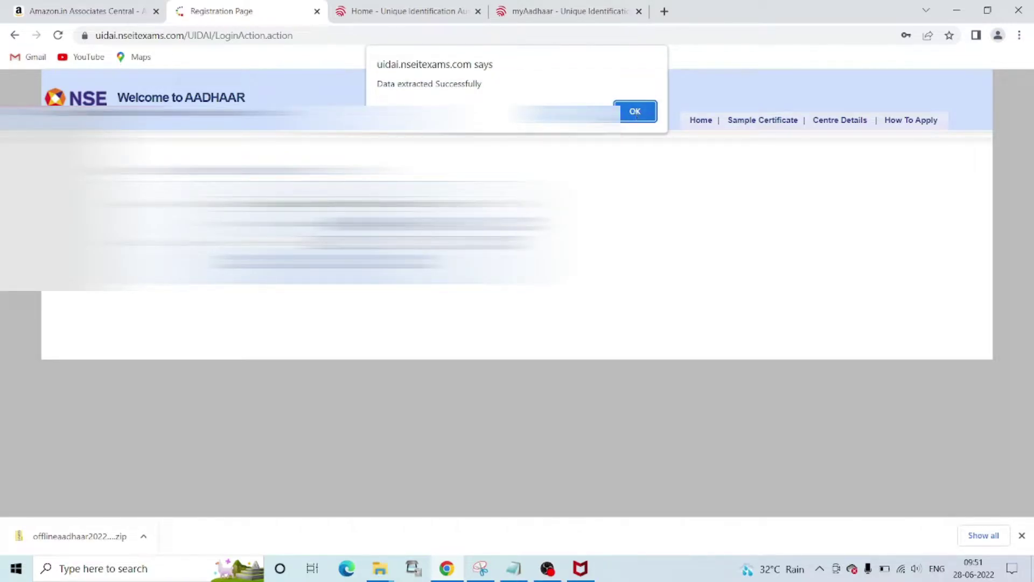
- Copy the registered mobile number from Notepad into the form and validate it
{"action": "left_click", "coordinate": [630, 111]}
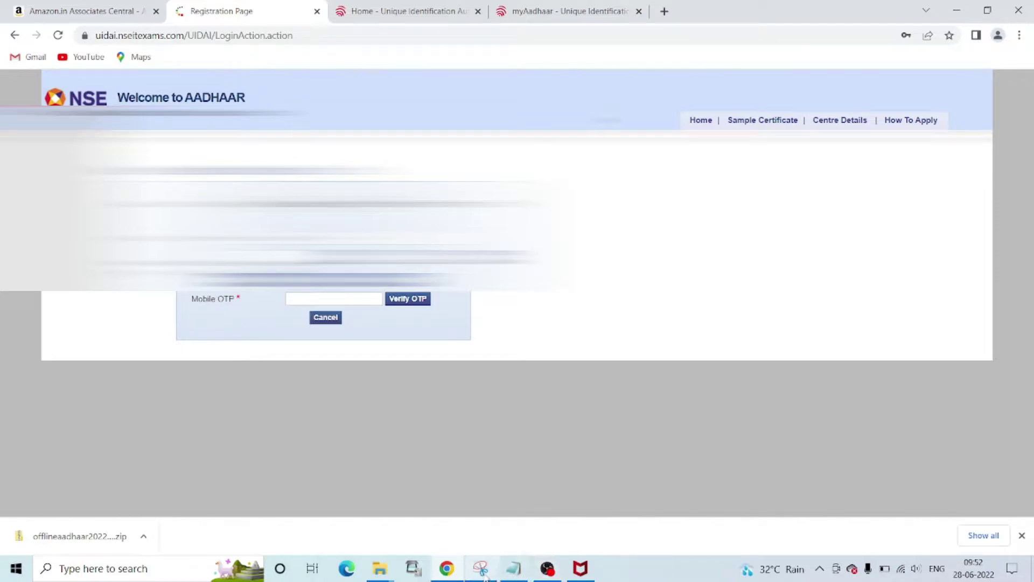
{"action": "left_click", "coordinate": [514, 572]}
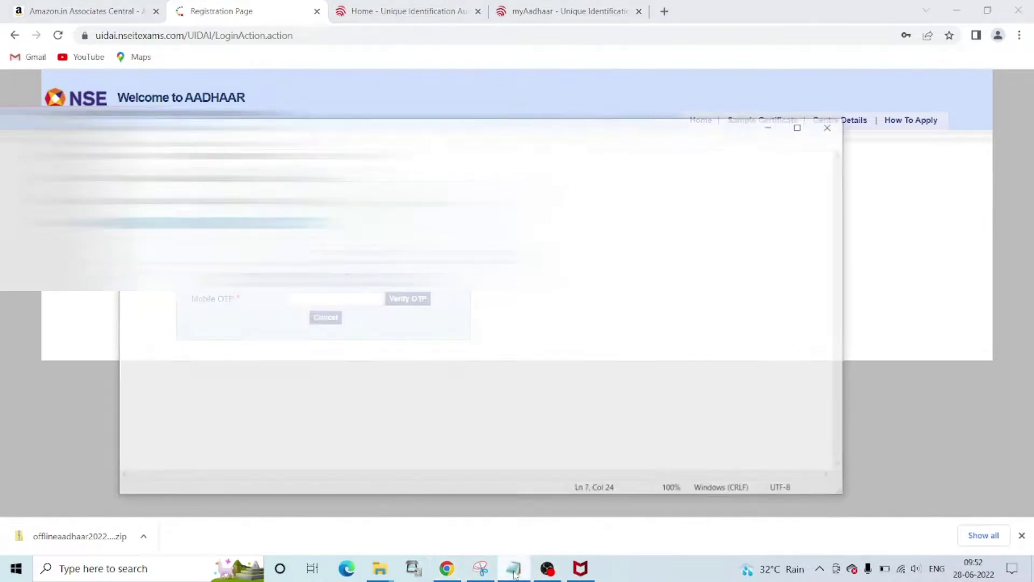
{"action": "left_click", "coordinate": [393, 126]}
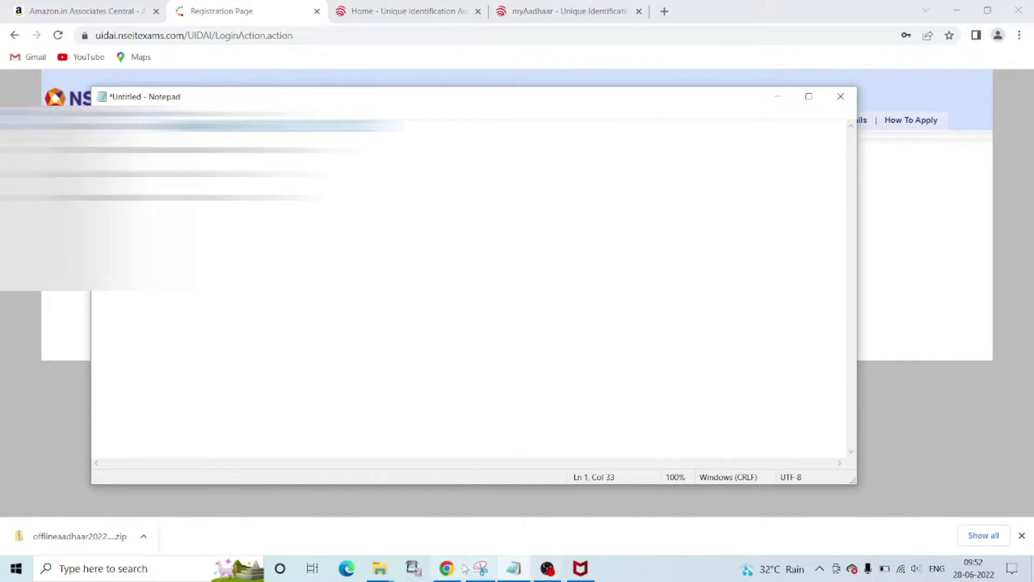
{"action": "left_click", "coordinate": [447, 568]}
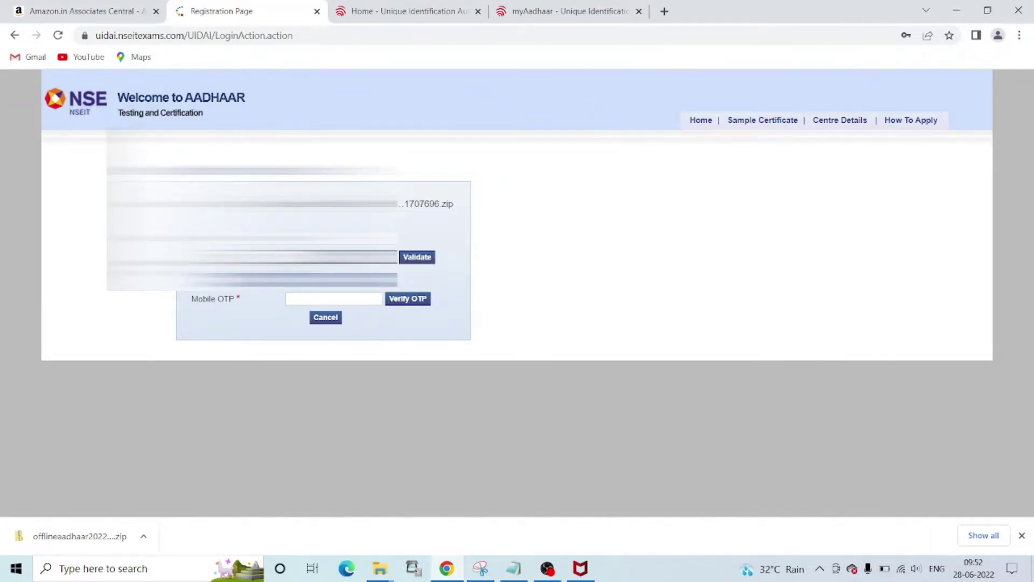
{"action": "left_click", "coordinate": [418, 259]}
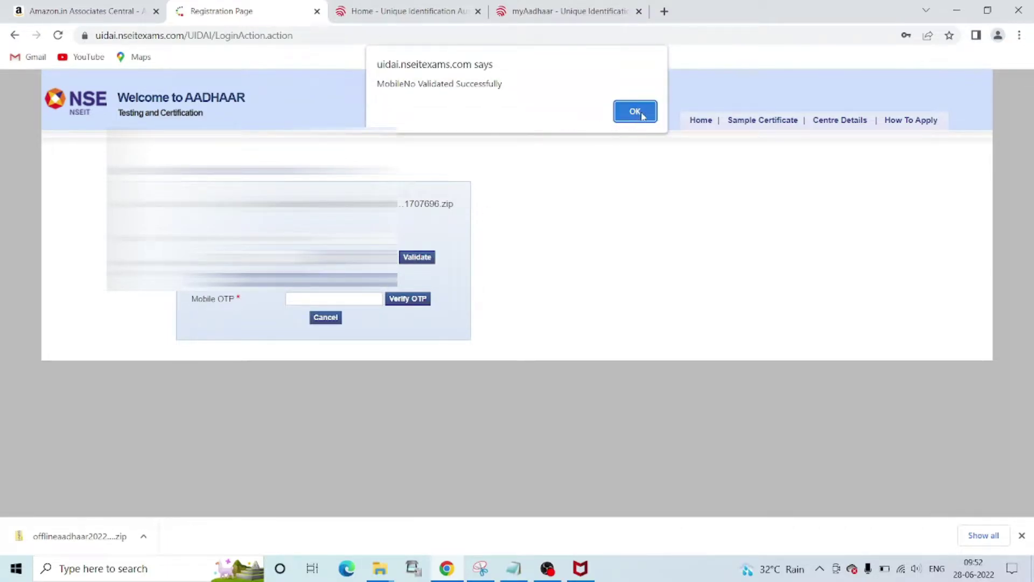
{"action": "left_click", "coordinate": [634, 111]}
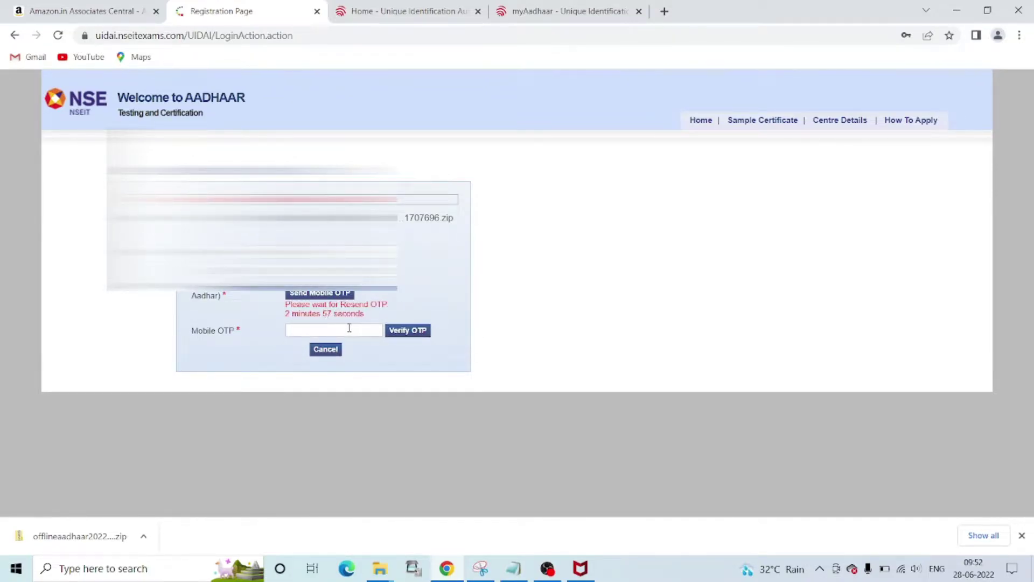
- Verify the mobile OTP and tick the consent Declaration
{"action": "left_click", "coordinate": [360, 333]}
{"action": "left_click", "coordinate": [411, 335]}
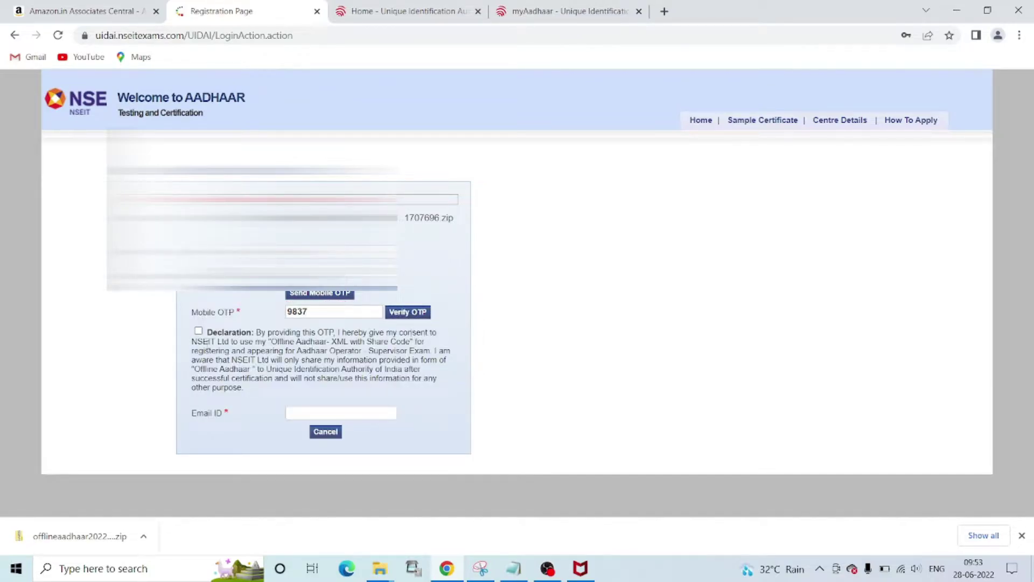
{"action": "left_click", "coordinate": [198, 332]}
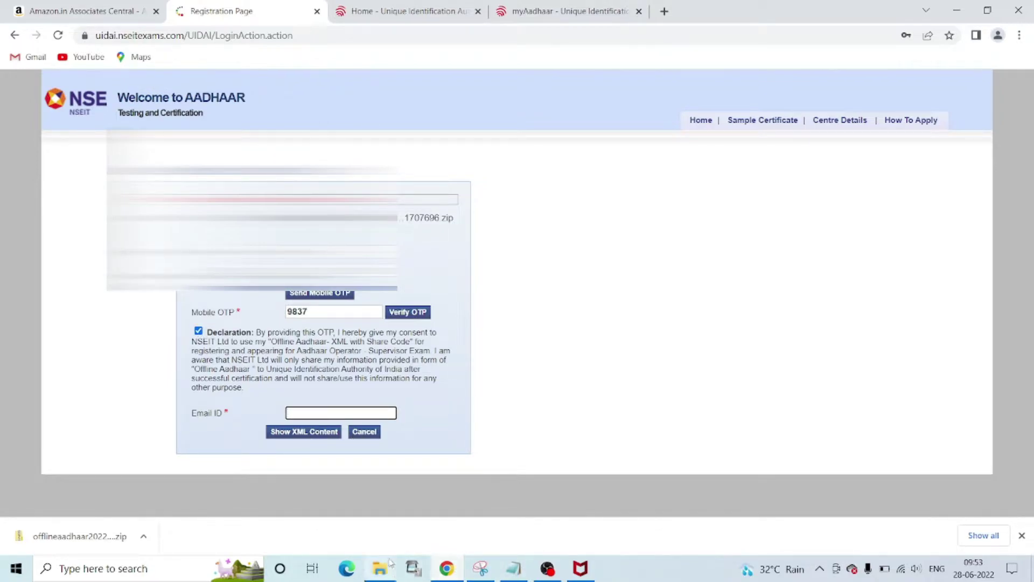
- Paste the e-mail address from Notepad into Email ID and show the Aadhaar XML details
{"action": "left_click", "coordinate": [515, 568]}
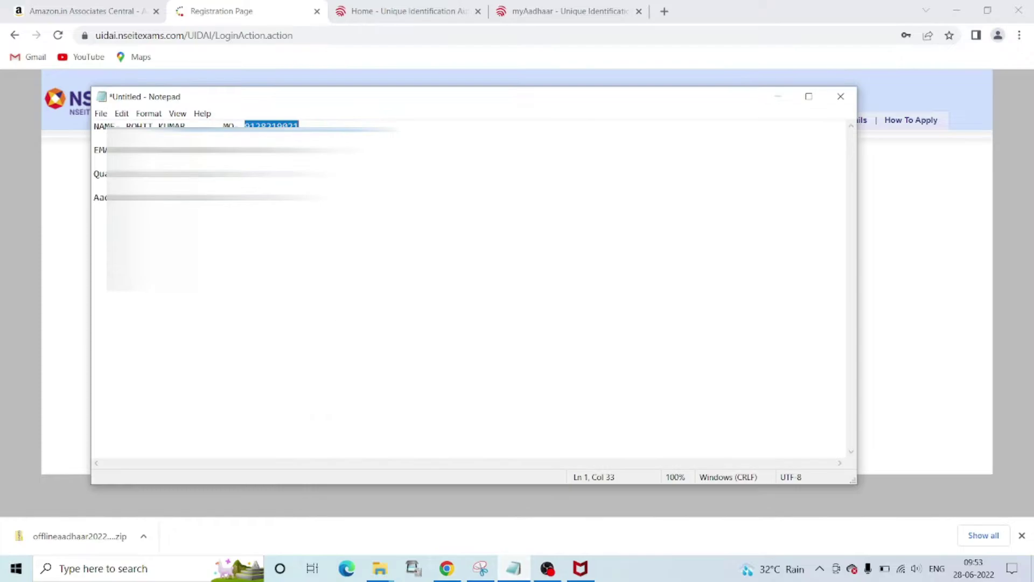
{"action": "left_click", "coordinate": [95, 161]}
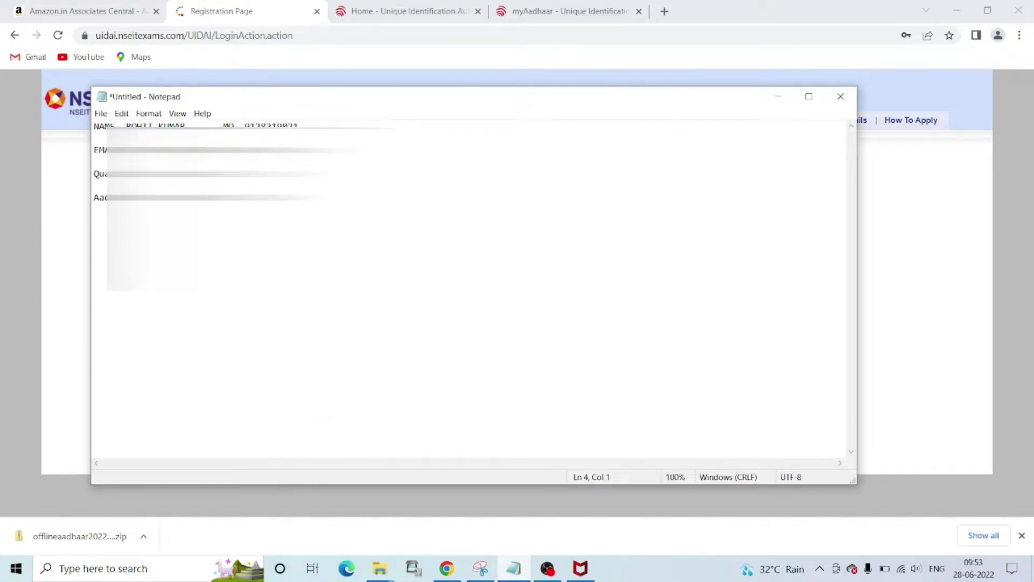
{"action": "left_click_drag", "start_coordinate": [111, 150], "coordinate": [345, 150]}
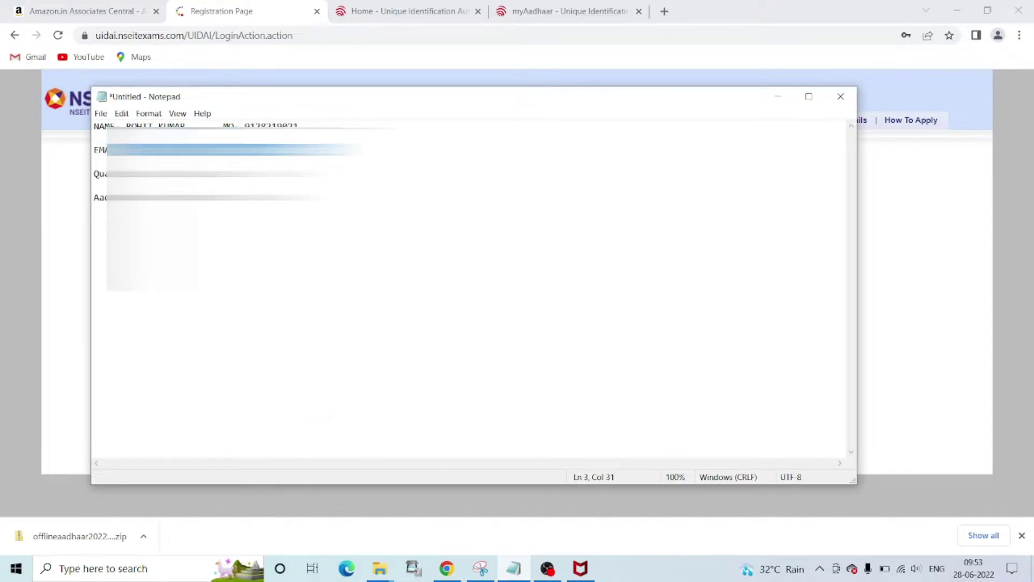
{"action": "left_click", "coordinate": [445, 566]}
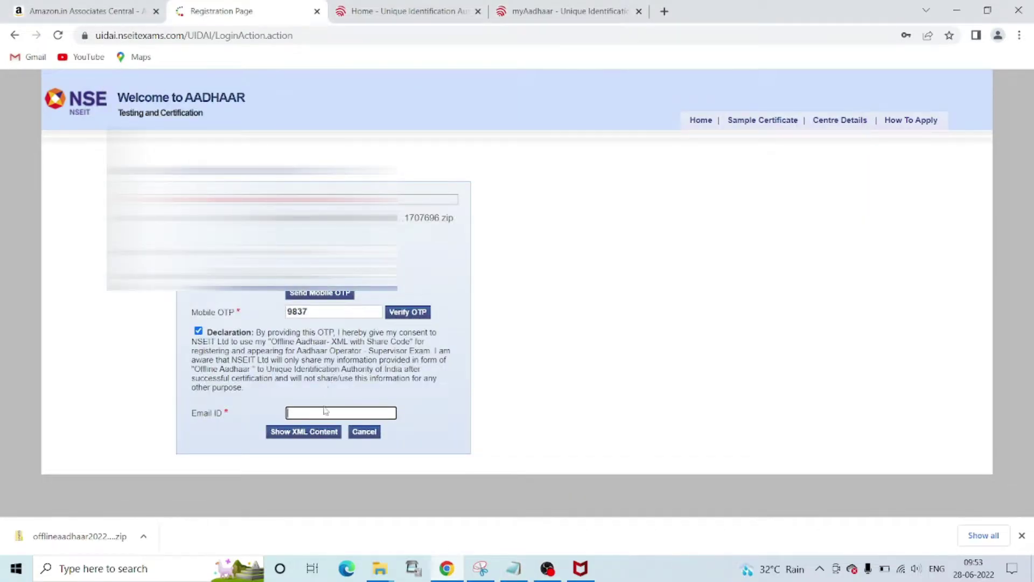
{"action": "key", "text": "ctrl+v"}
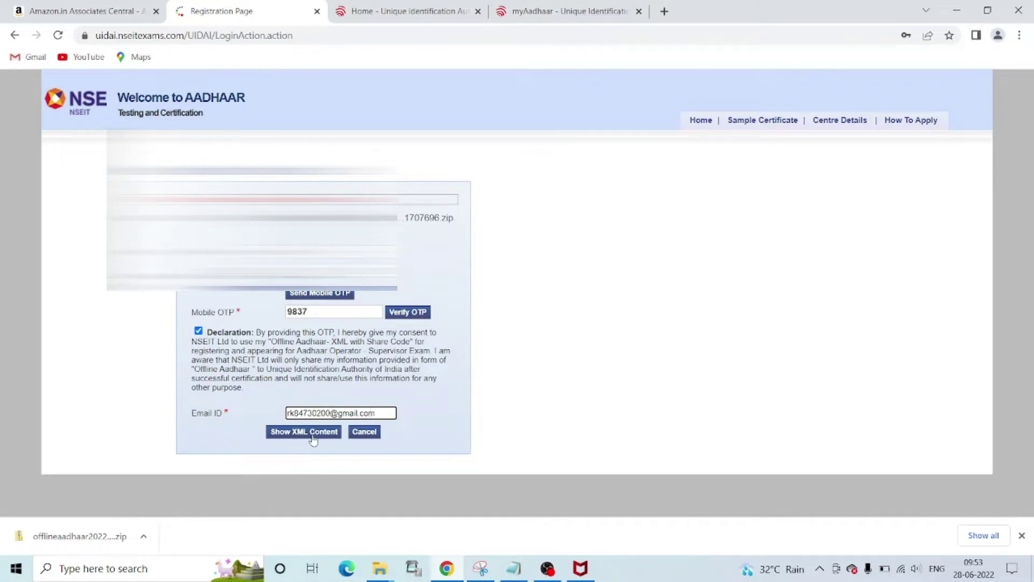
{"action": "left_click", "coordinate": [331, 435]}
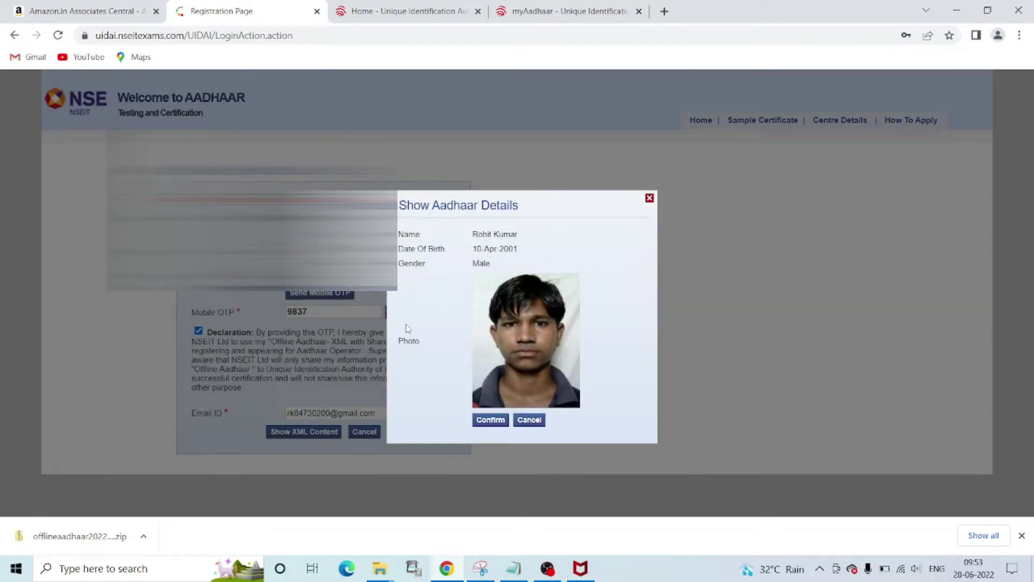
- Confirm the Aadhaar details, dismiss the save-password offer, and select the new User ID
{"action": "left_click", "coordinate": [494, 421]}
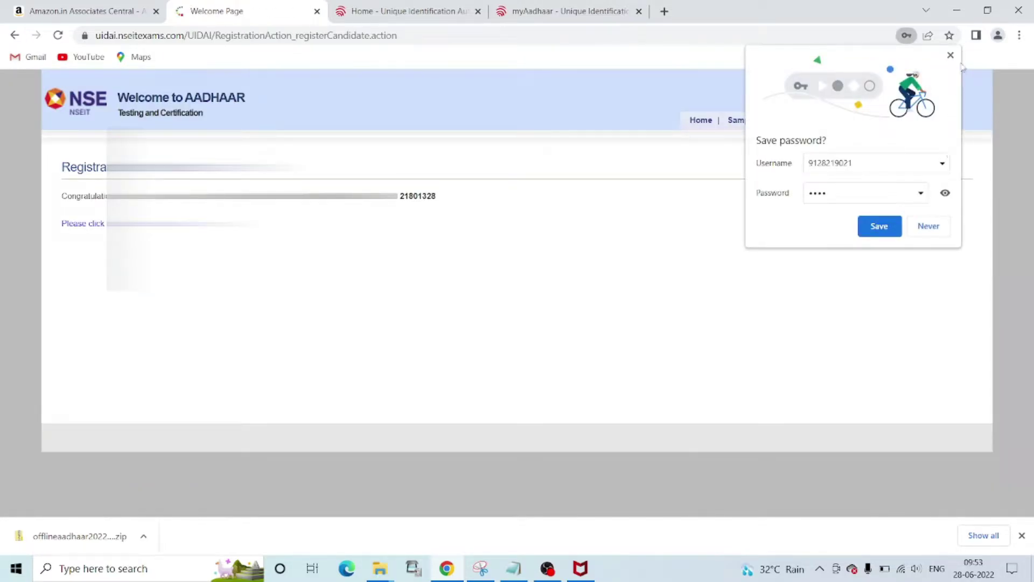
{"action": "left_click", "coordinate": [950, 56]}
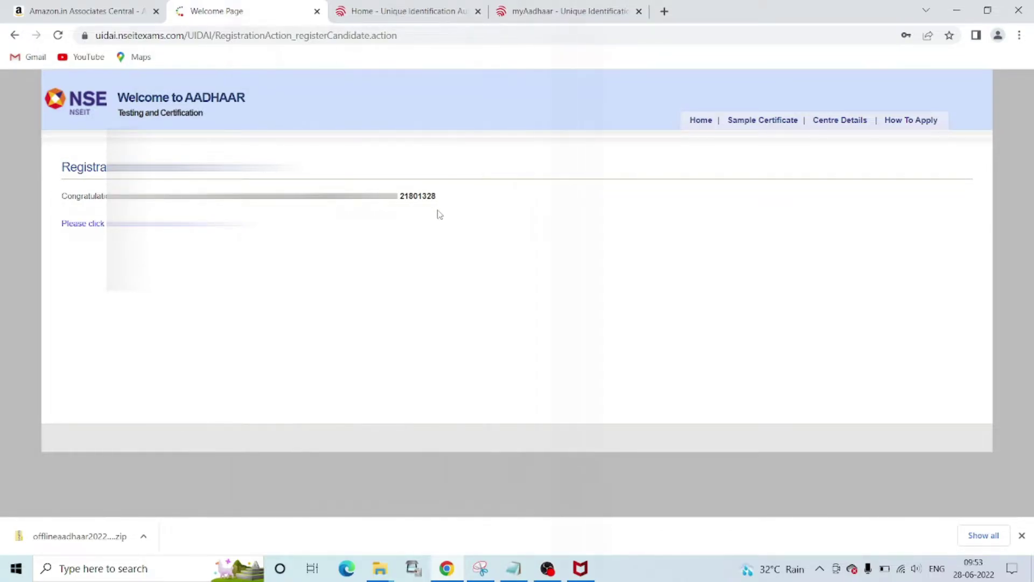
{"action": "double_click", "coordinate": [318, 195]}
{"action": "key", "text": "ctrl+c"}
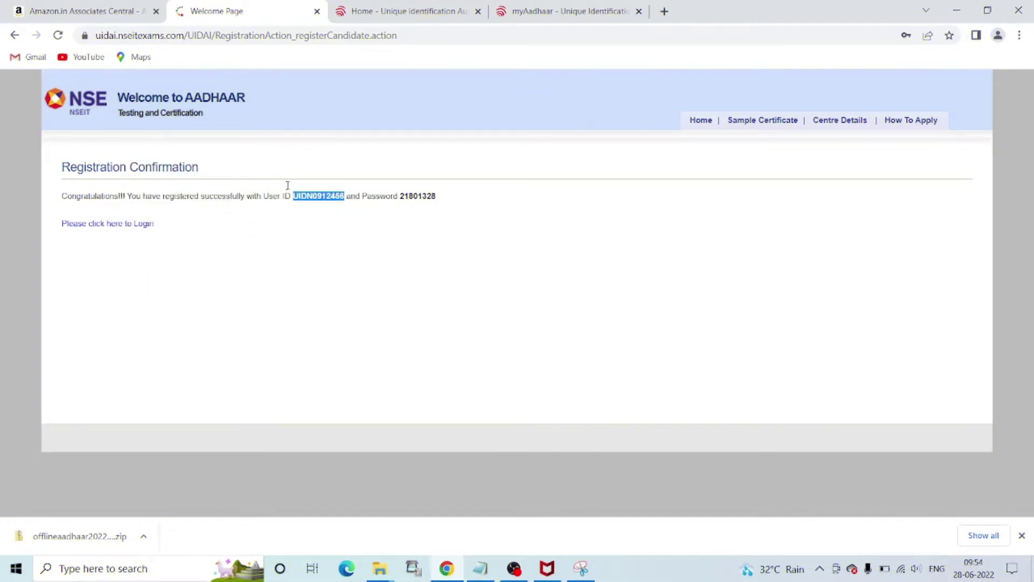
- On the login page, replace the autofilled credentials with the newly issued User ID and password, then sign in
{"action": "left_click", "coordinate": [116, 228]}
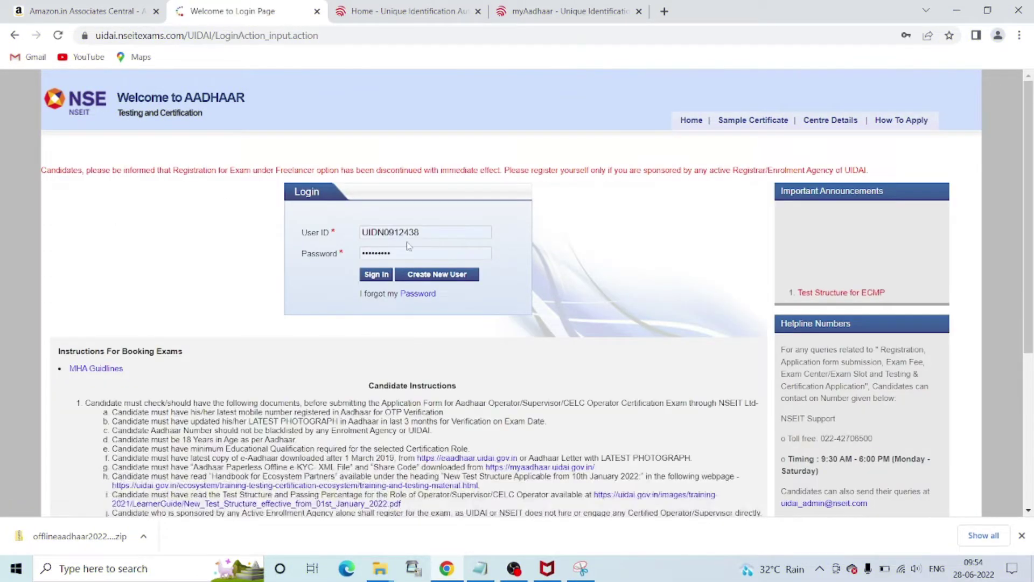
{"action": "double_click", "coordinate": [445, 228]}
{"action": "key", "text": "BackSpace"}
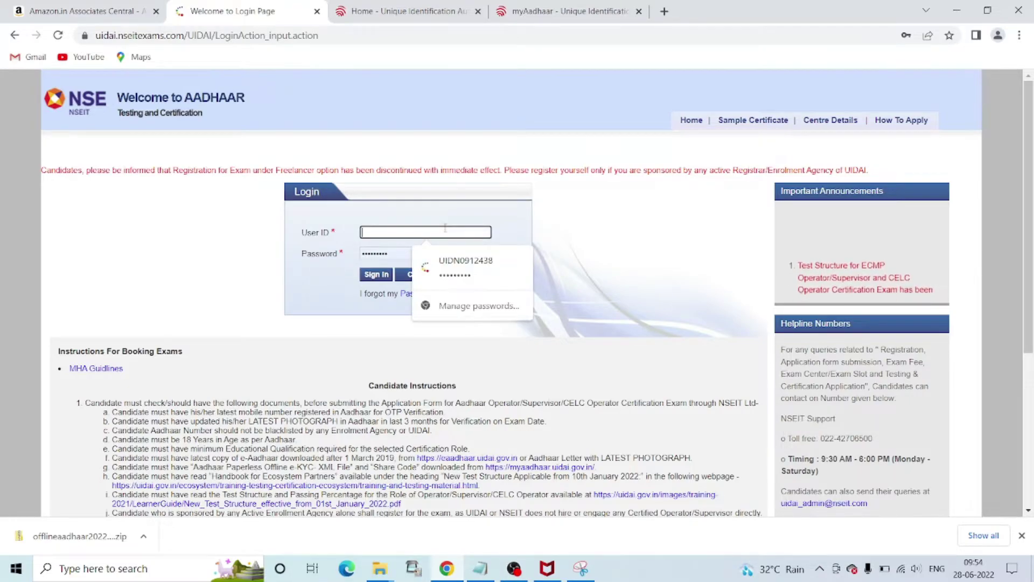
{"action": "double_click", "coordinate": [410, 254]}
{"action": "key", "text": "BackSpace"}
{"action": "left_click", "coordinate": [400, 232]}
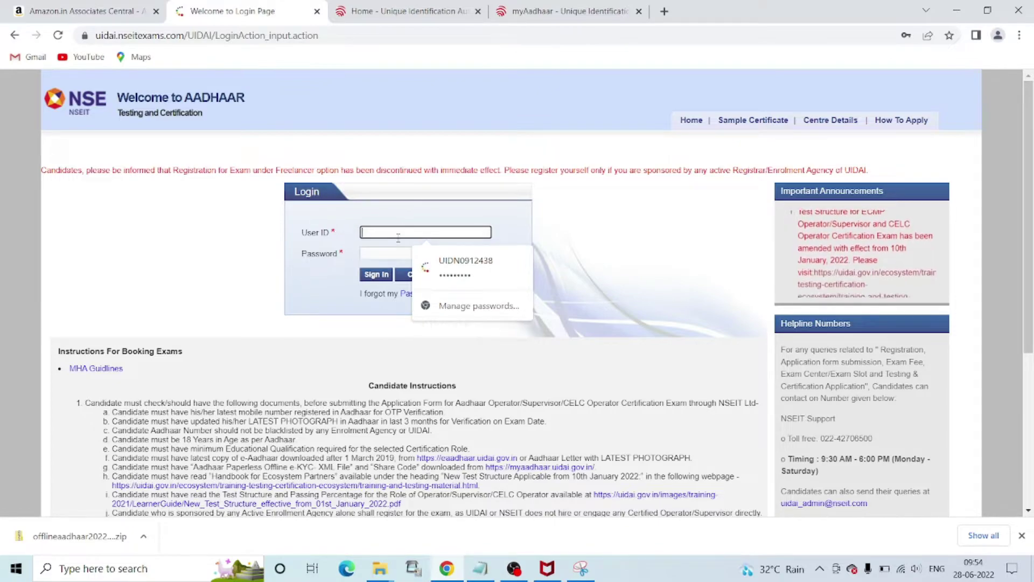
{"action": "key", "text": "ctrl+v"}
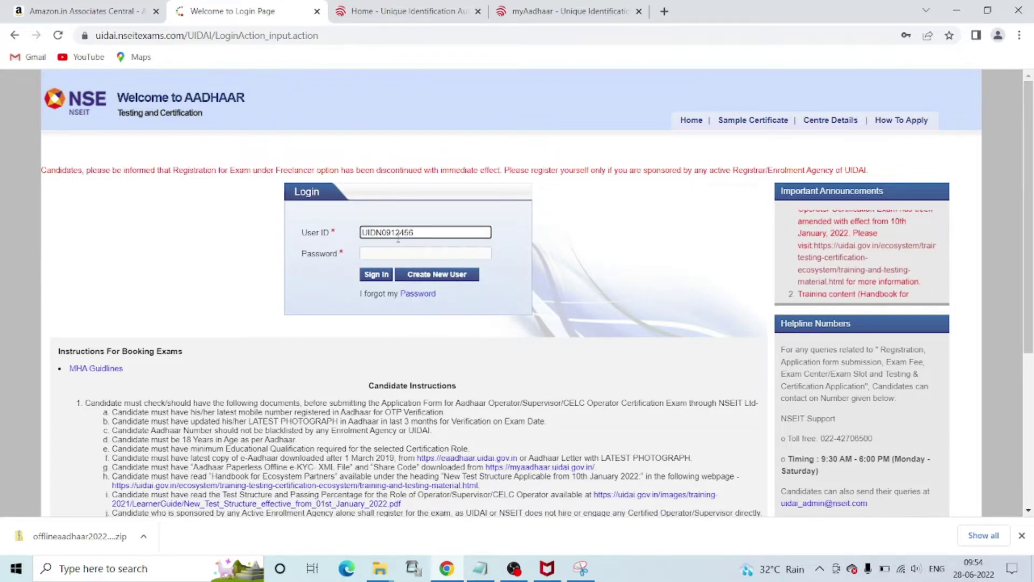
{"action": "left_click", "coordinate": [401, 251]}
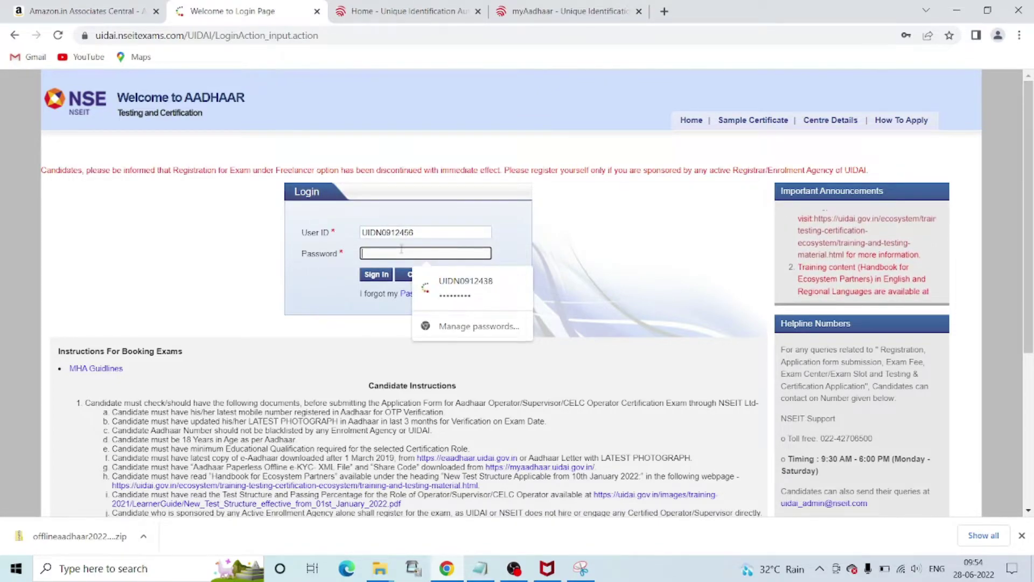
{"action": "key", "text": "ctrl+v"}
{"action": "left_click", "coordinate": [376, 275]}
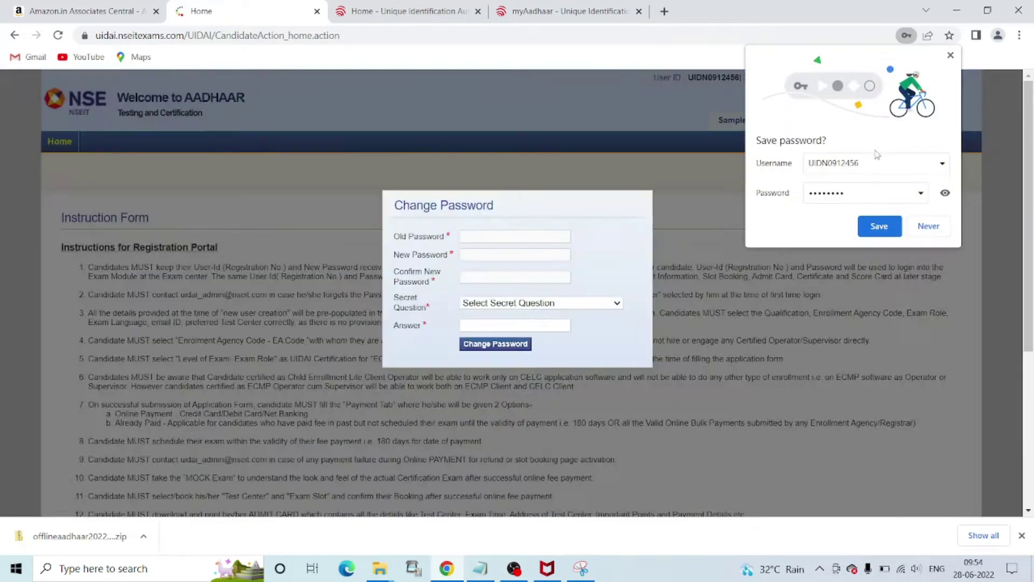
- Dismiss Chrome's save-password offer, enter the old password, and bring up the registration confirmation snip
{"action": "left_click", "coordinate": [879, 226]}
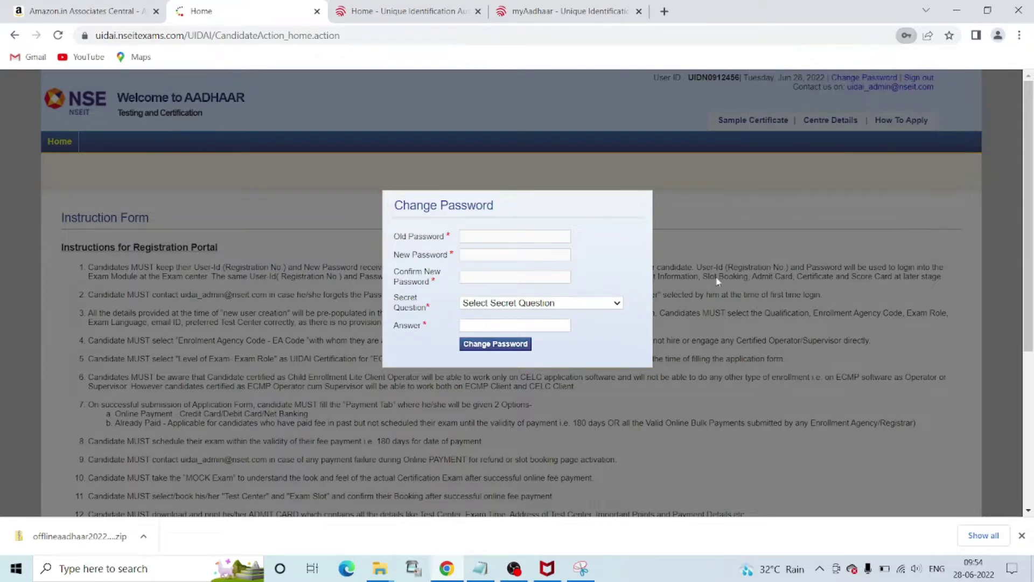
{"action": "left_click", "coordinate": [553, 239]}
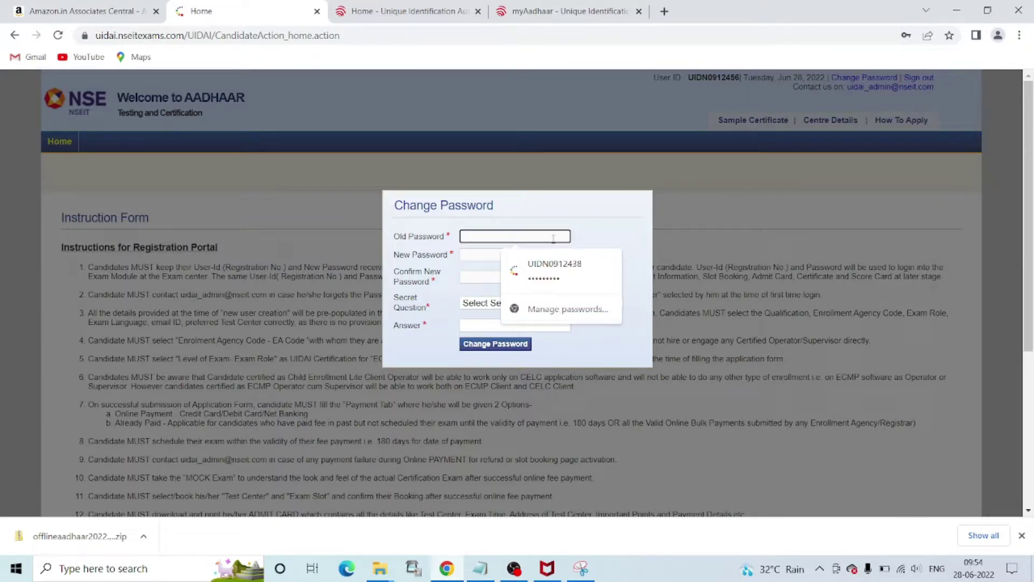
{"action": "type", "text": "••••"}
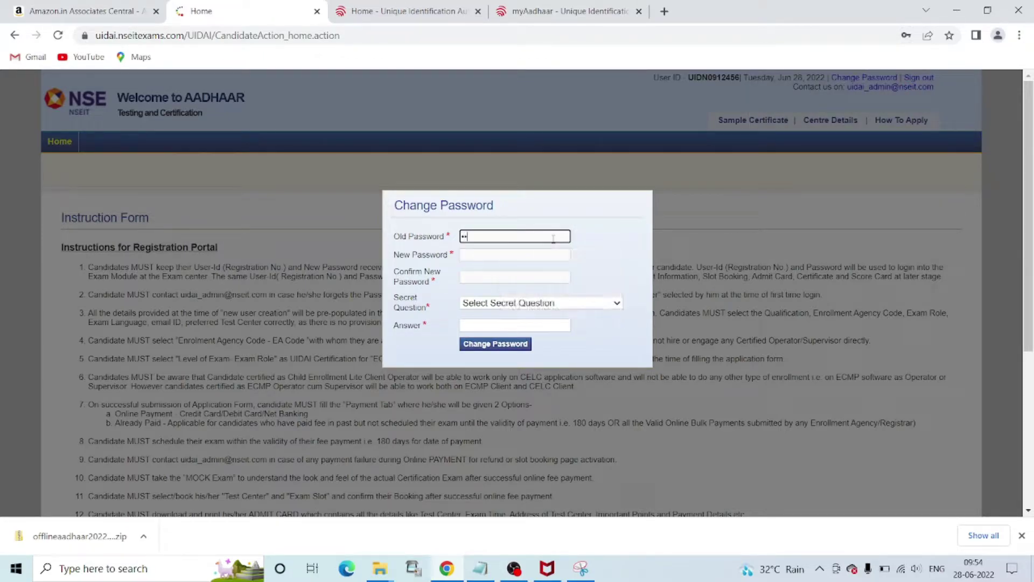
{"action": "type", "text": "•••"}
{"action": "left_click", "coordinate": [581, 570]}
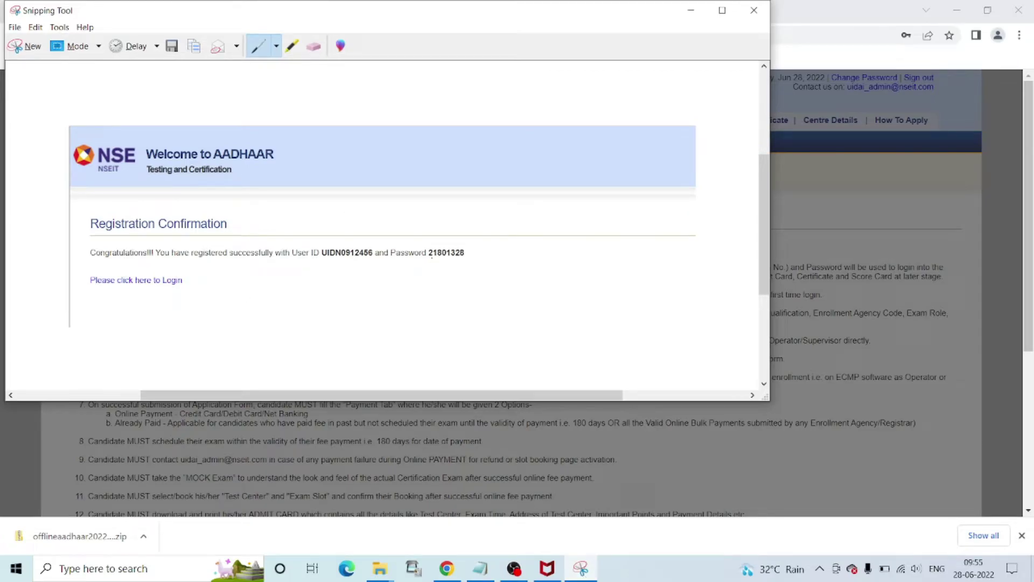
- Minimize the Snipping Tool snip and place the cursor in the New Password field
{"action": "left_click", "coordinate": [691, 10]}
{"action": "left_click", "coordinate": [520, 254]}
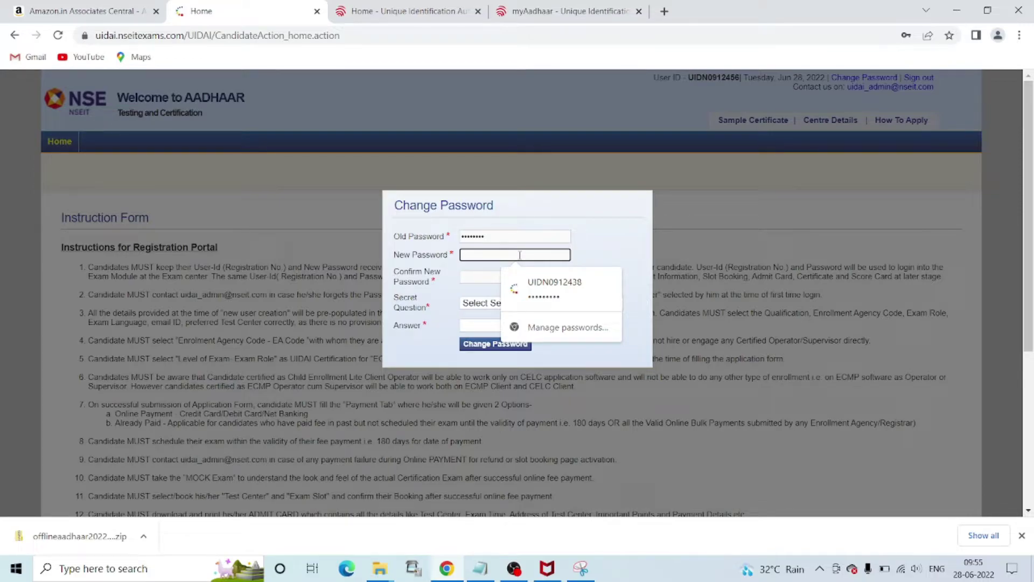
- Draft the intended new password in a new tab's address bar, erase it, and return to the form's tab
{"action": "left_click", "coordinate": [661, 11]}
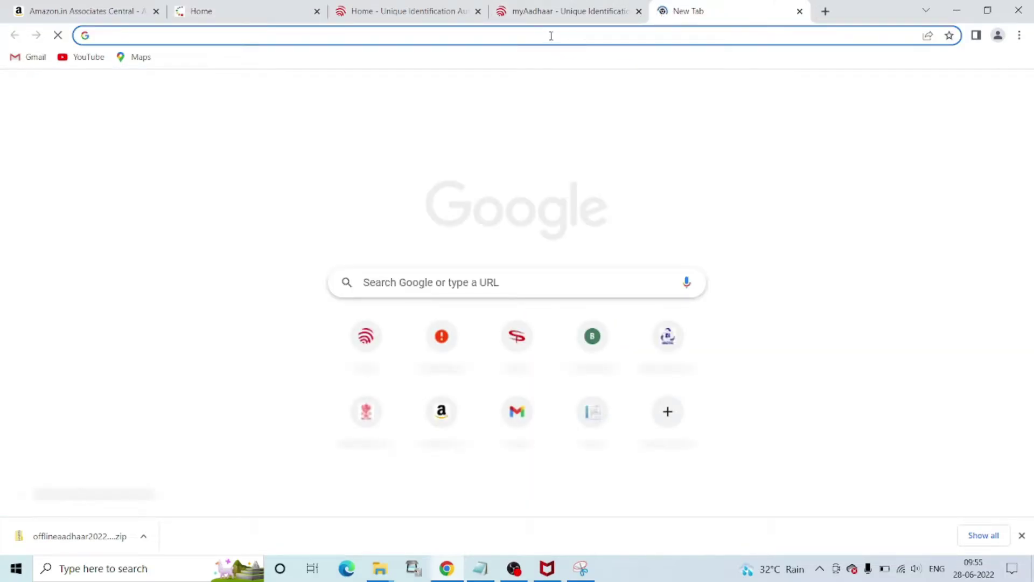
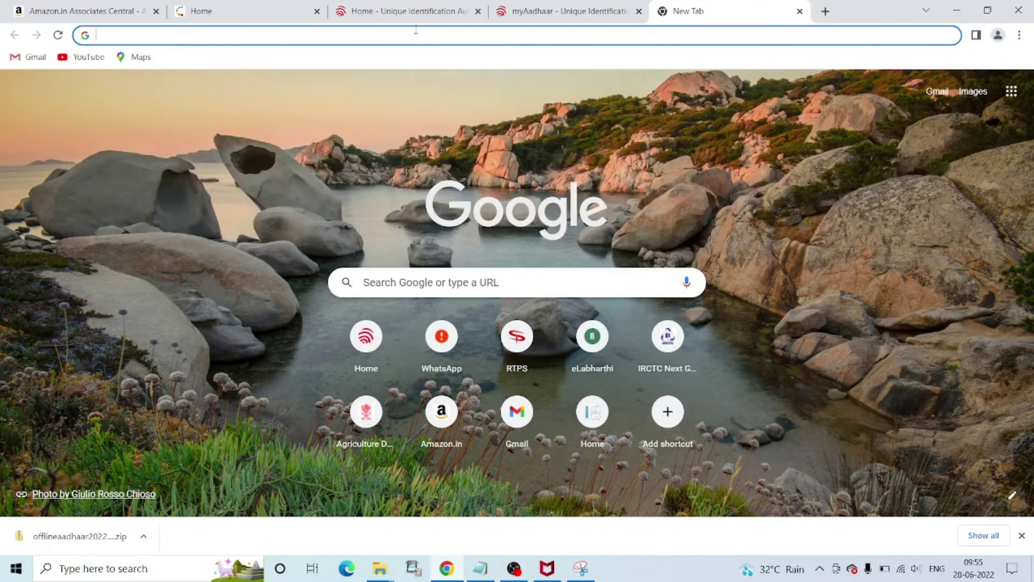
{"action": "left_click", "coordinate": [248, 11]}
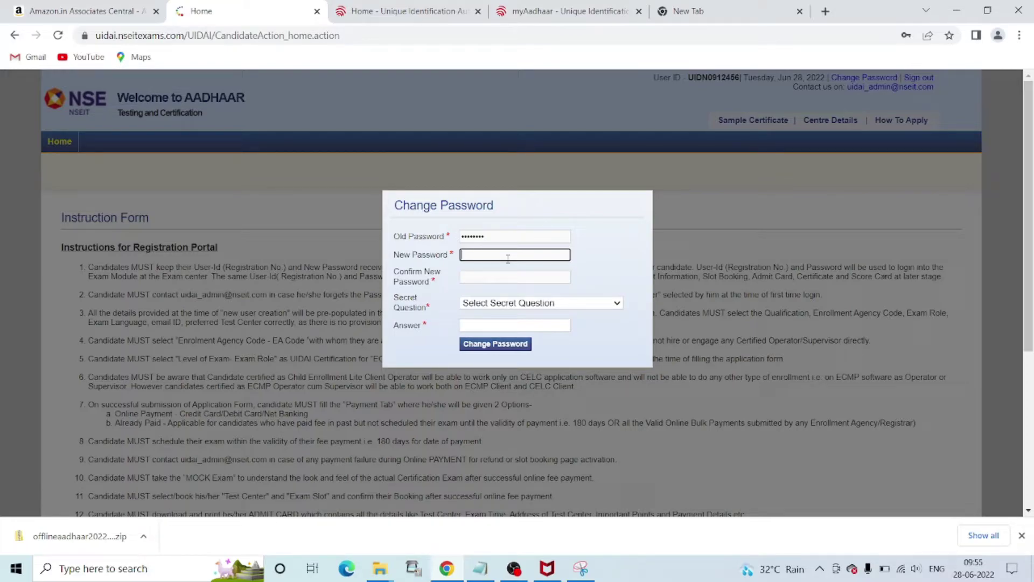
- Enter the new password and its confirmation, then retype the New Password field
{"action": "key", "text": "Tab"}
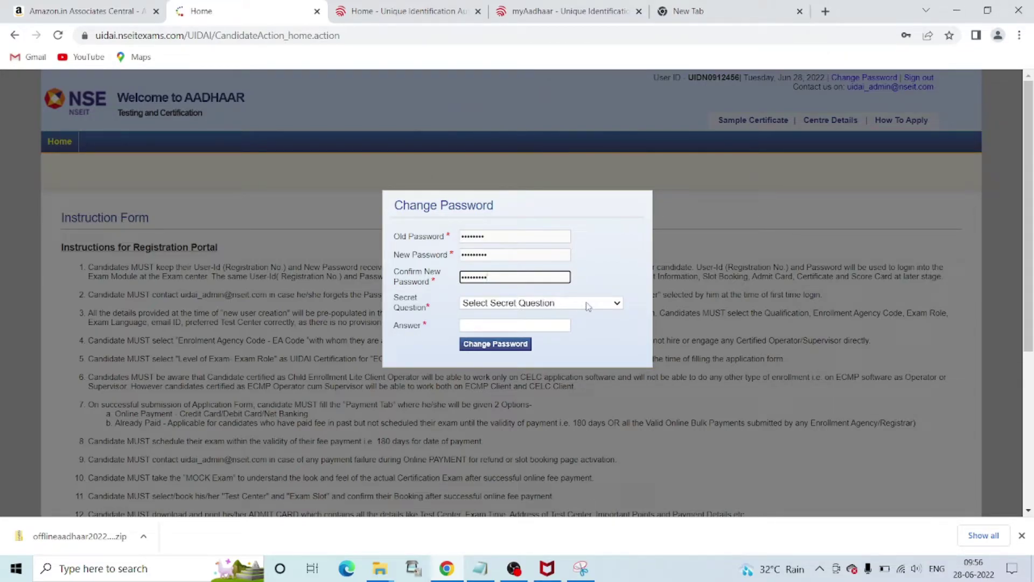
{"action": "double_click", "coordinate": [527, 255]}
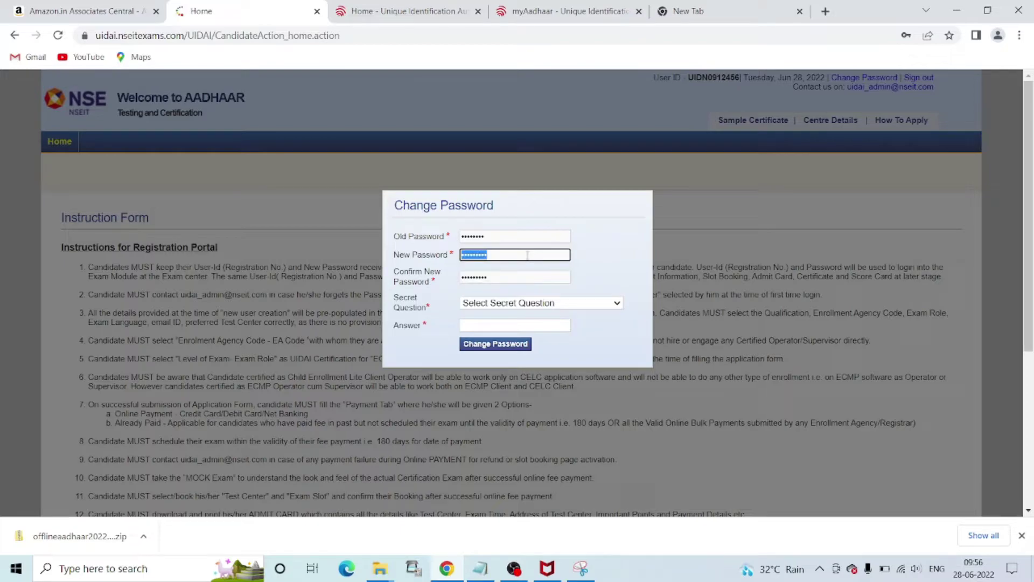
{"action": "key", "text": "BackSpace"}
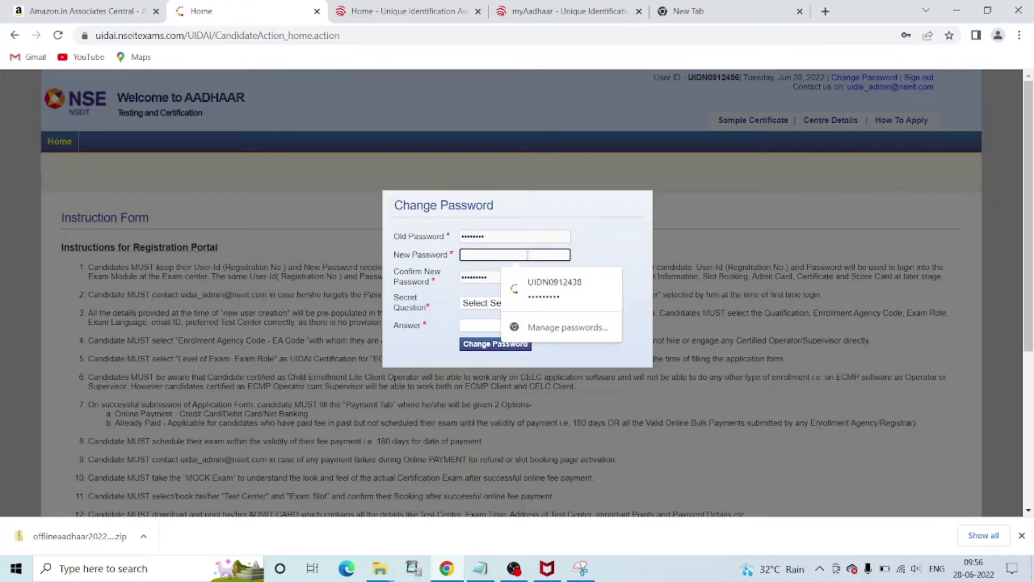
{"action": "left_click", "coordinate": [625, 364]}
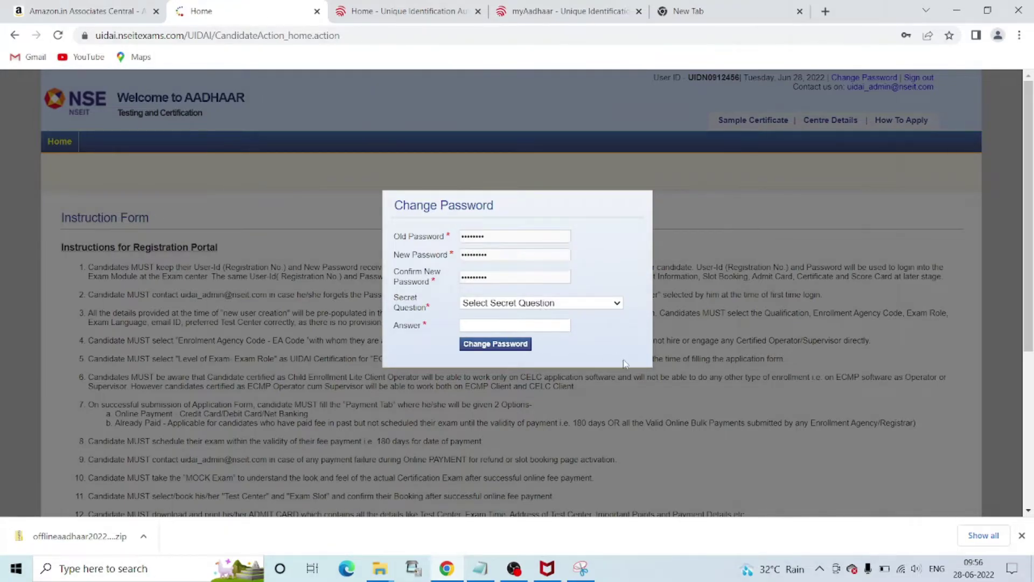
- Choose the 'In which city were you born?' secret question, enter the answer, and submit the change
{"action": "left_click", "coordinate": [572, 304]}
{"action": "left_click", "coordinate": [571, 304]}
{"action": "left_click", "coordinate": [572, 304]}
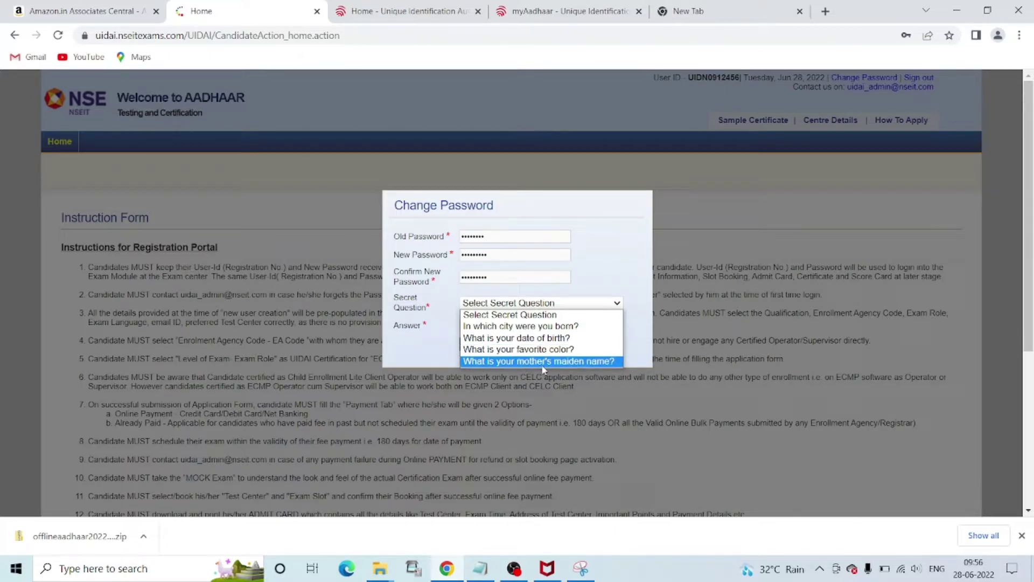
{"action": "left_click", "coordinate": [521, 326]}
{"action": "left_click", "coordinate": [517, 325]}
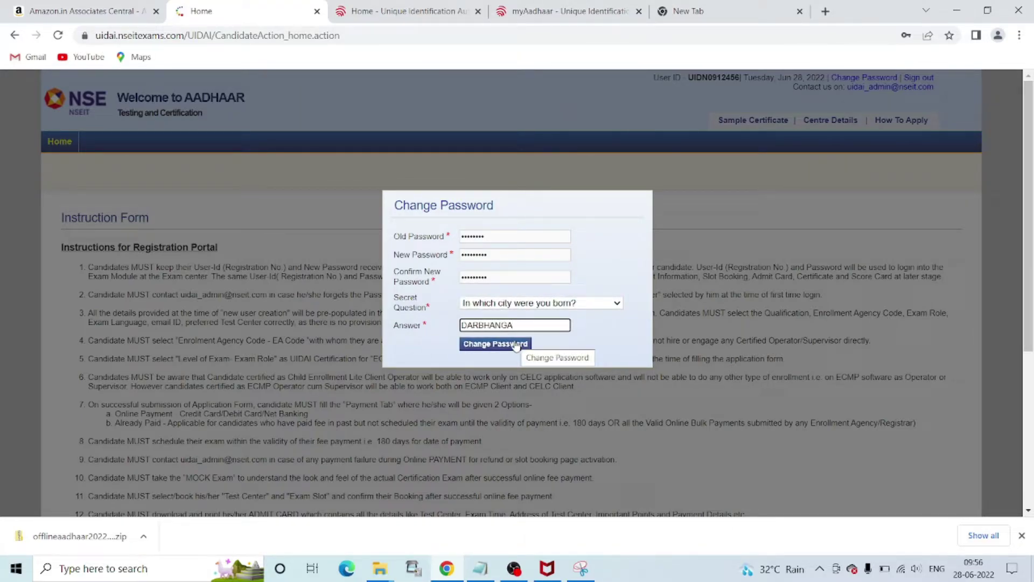
{"action": "left_click", "coordinate": [516, 344]}
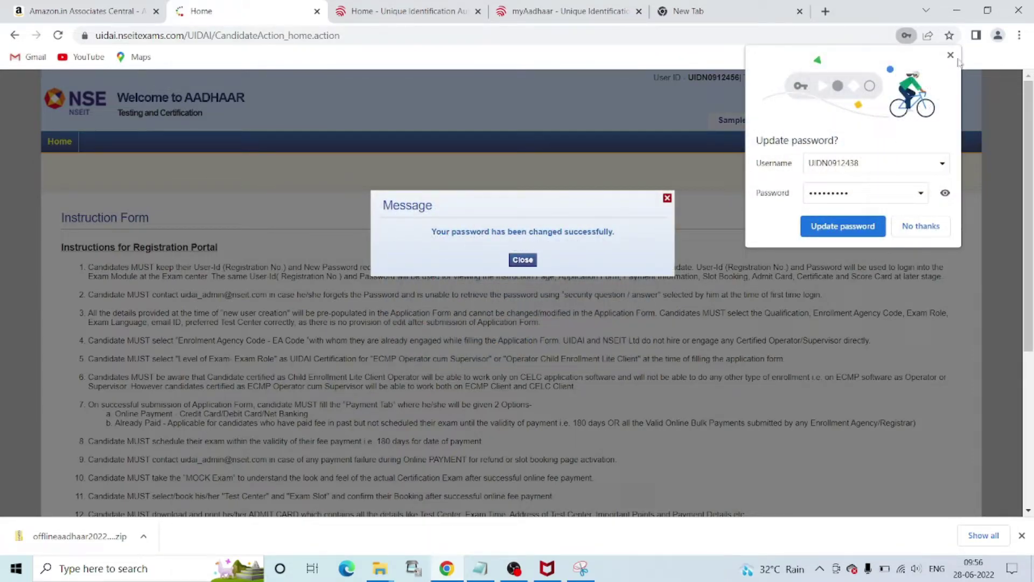
- Dismiss Chrome's update-password prompt, close the password-changed message, and sign out of the portal
{"action": "double_click", "coordinate": [856, 162]}
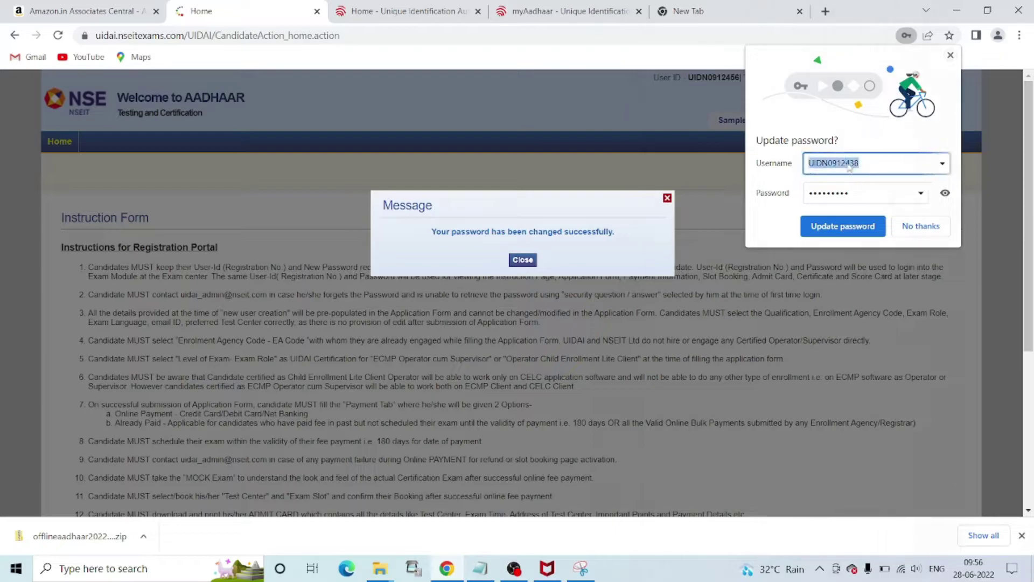
{"action": "left_click", "coordinate": [950, 55]}
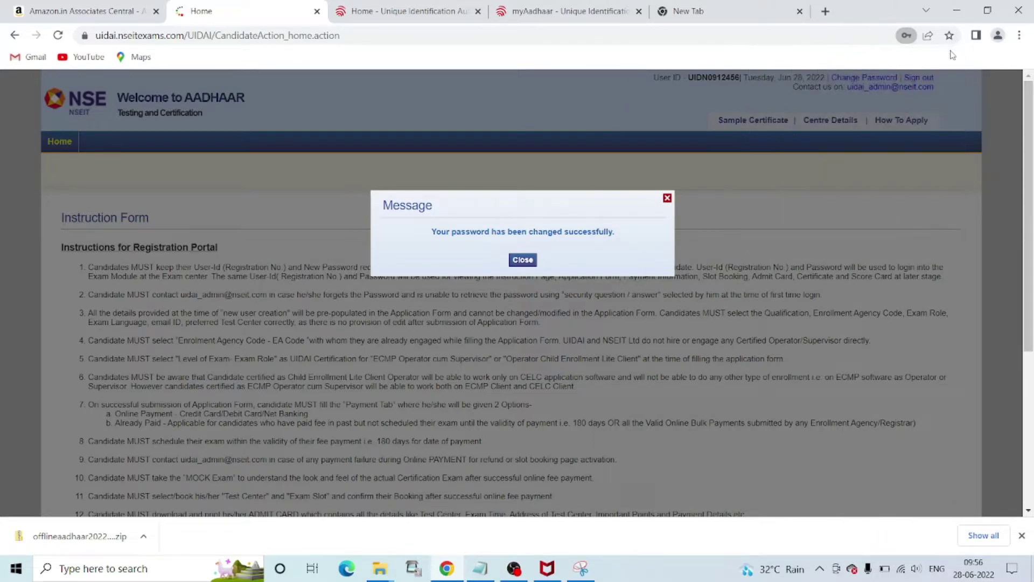
{"action": "left_click", "coordinate": [440, 5]}
{"action": "left_click", "coordinate": [311, 5]}
{"action": "left_click", "coordinate": [523, 260]}
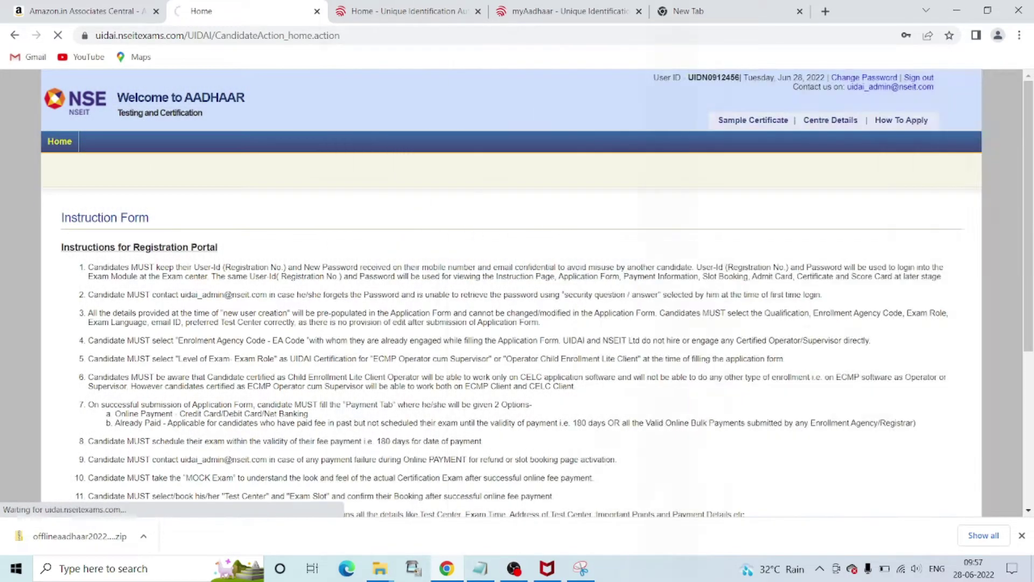
{"action": "left_click", "coordinate": [922, 80]}
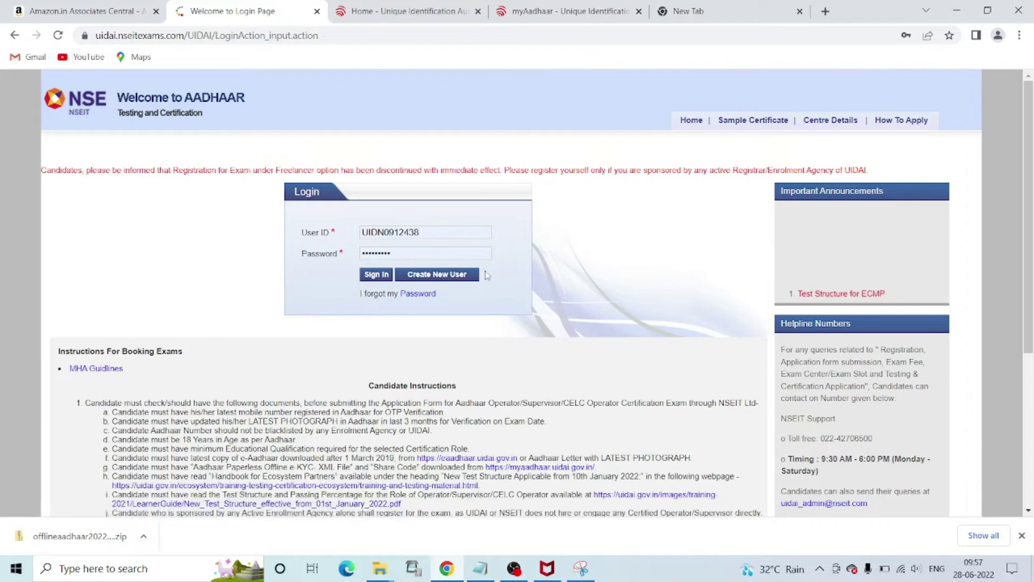
- Keep the prefilled User ID, close the saved-login suggestions, and start typing the new password
{"action": "double_click", "coordinate": [449, 234]}
{"action": "left_click", "coordinate": [449, 233]}
{"action": "left_click", "coordinate": [415, 258]}
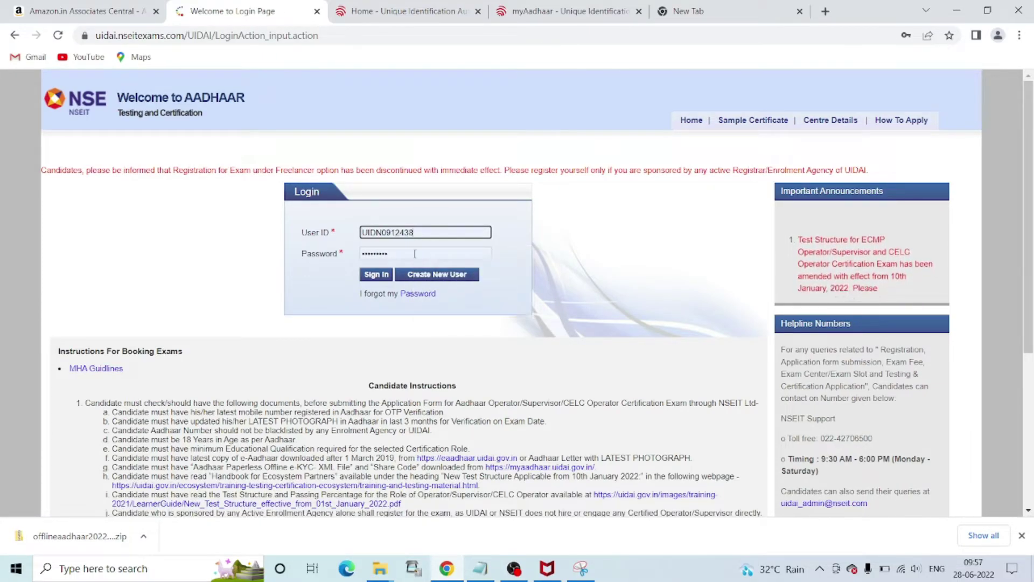
{"action": "left_click", "coordinate": [413, 253]}
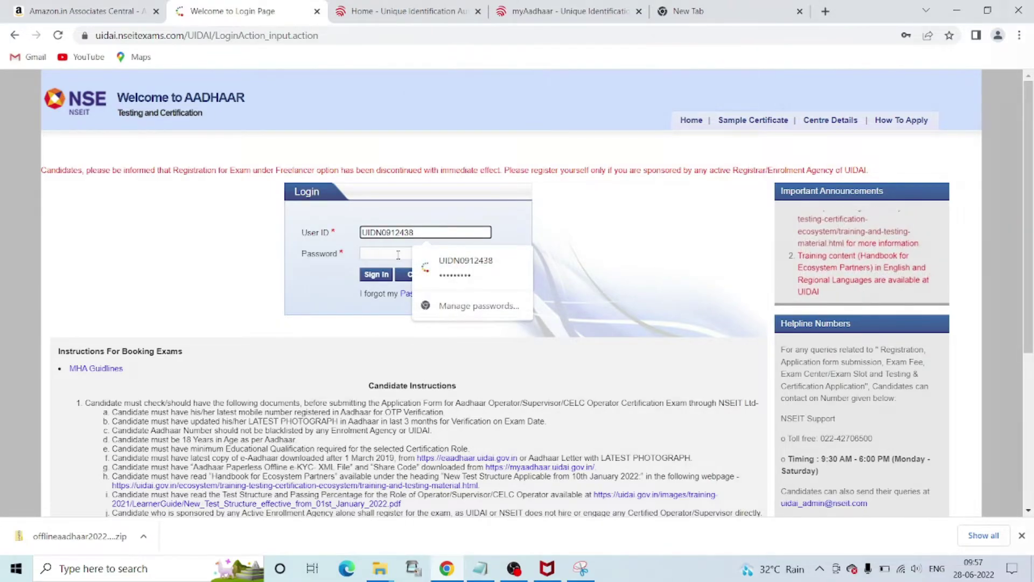
{"action": "left_click", "coordinate": [398, 254]}
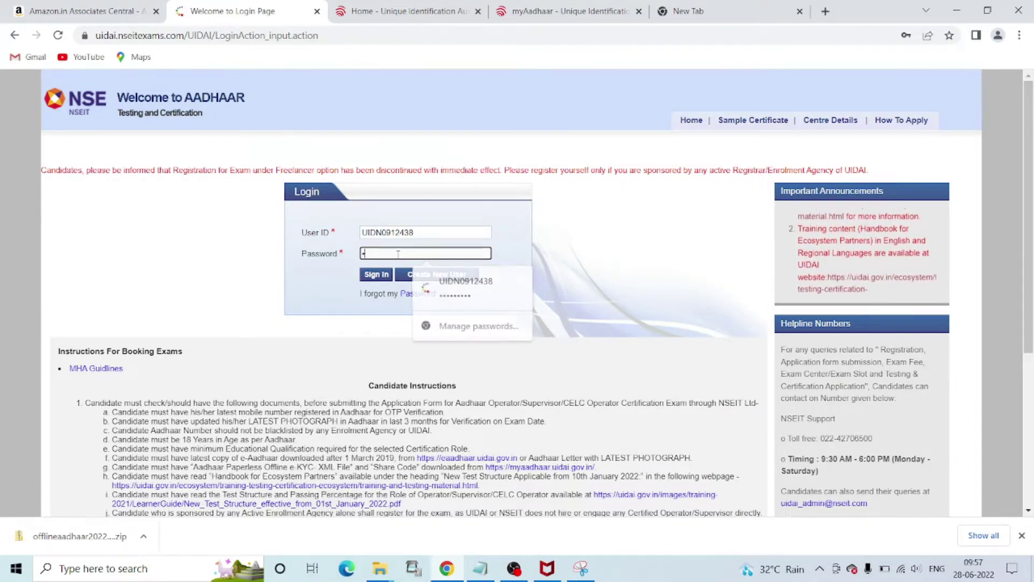
{"action": "type", "text": "a"}
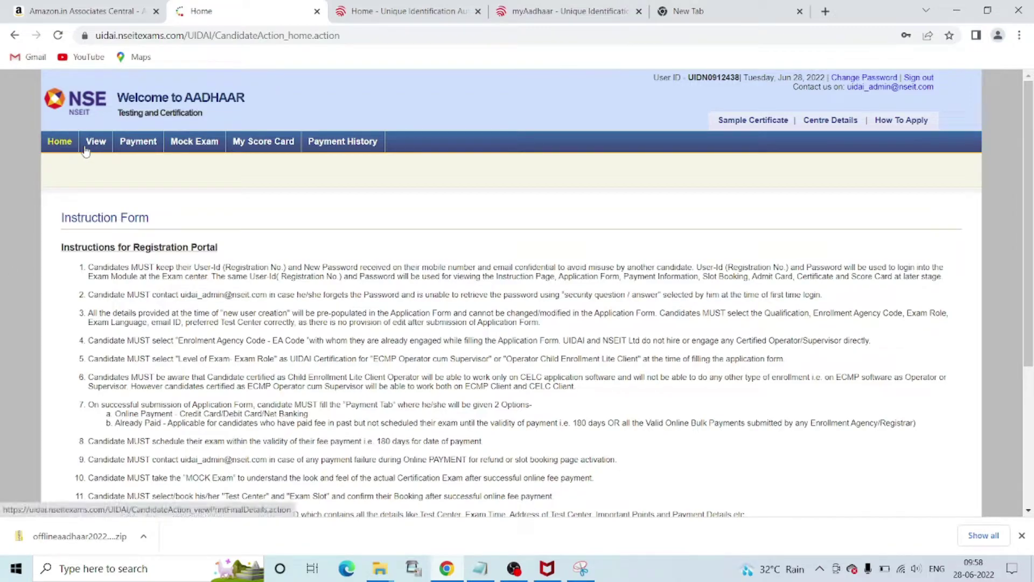
- Sign out, then sign back in by typing the User ID prefix and picking the saved login suggestion
{"action": "left_click", "coordinate": [920, 79]}
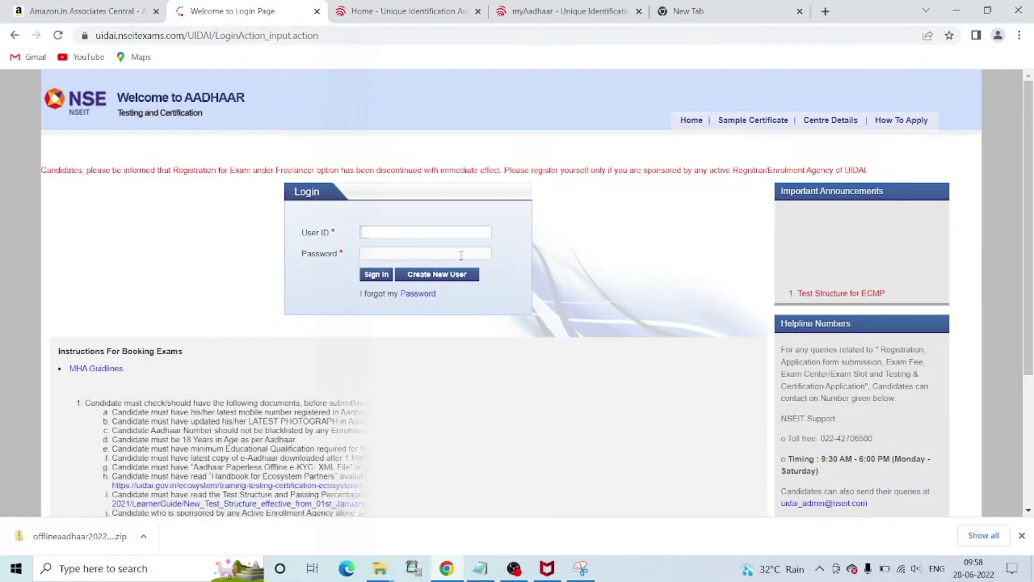
{"action": "left_click", "coordinate": [395, 234]}
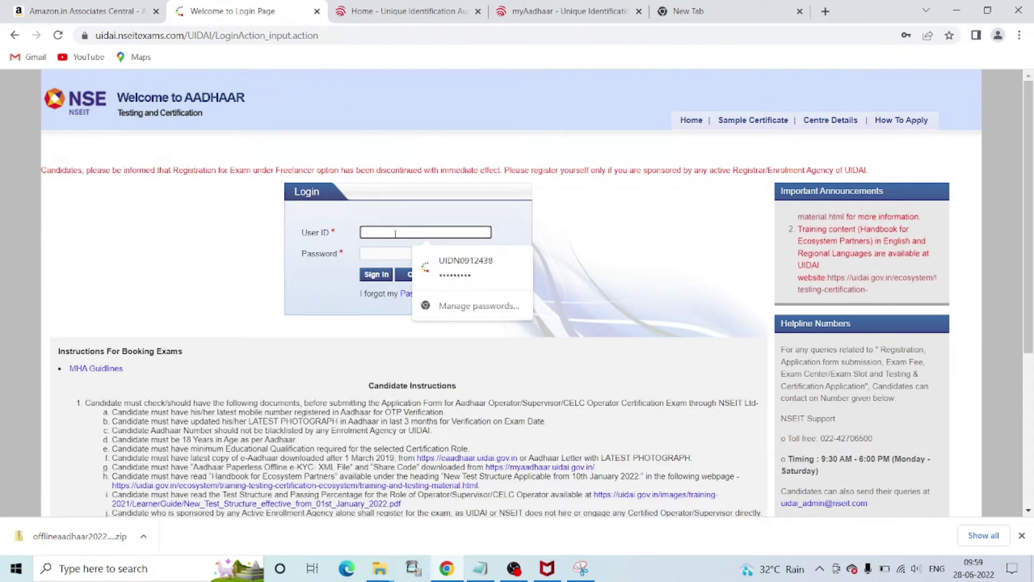
{"action": "type", "text": "UI"}
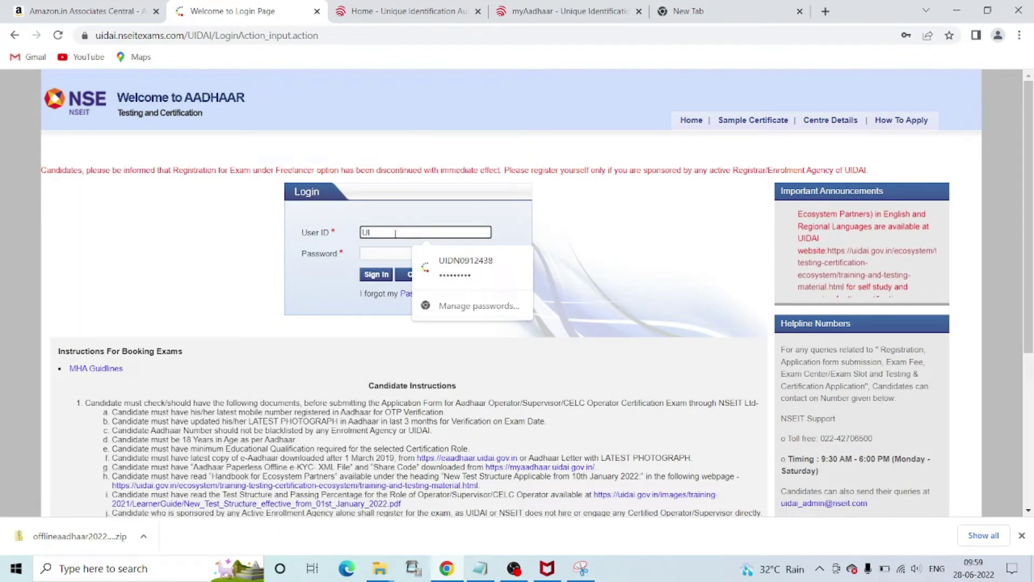
{"action": "type", "text": "DN"}
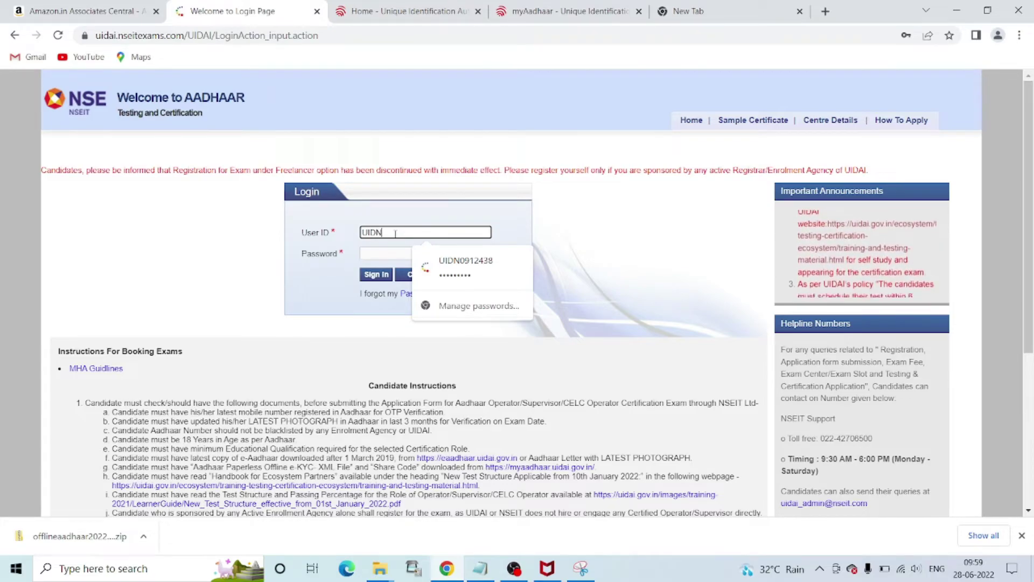
{"action": "left_click", "coordinate": [466, 264]}
{"action": "left_click", "coordinate": [375, 275]}
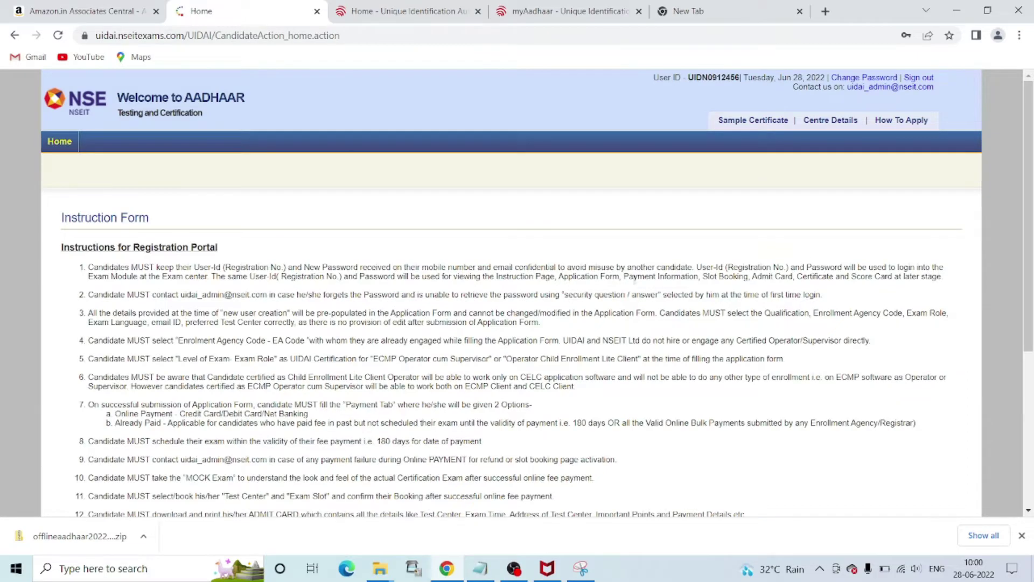
- Scroll to the end of the instructions, tick 'I have read and understand', and continue
{"action": "scroll", "coordinate": [512, 291], "scroll_direction": "down", "scroll_amount": 5}
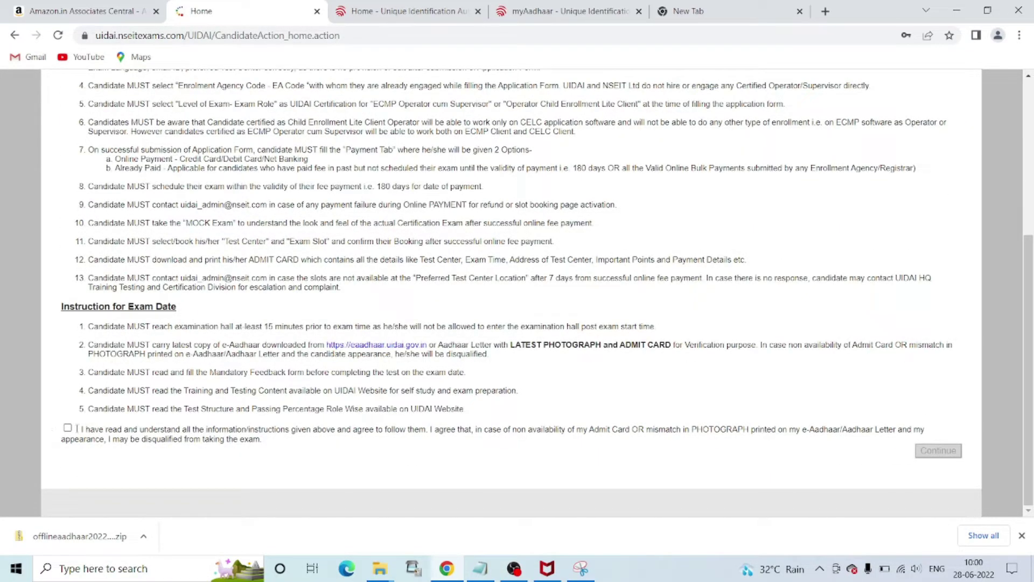
{"action": "left_click", "coordinate": [68, 428]}
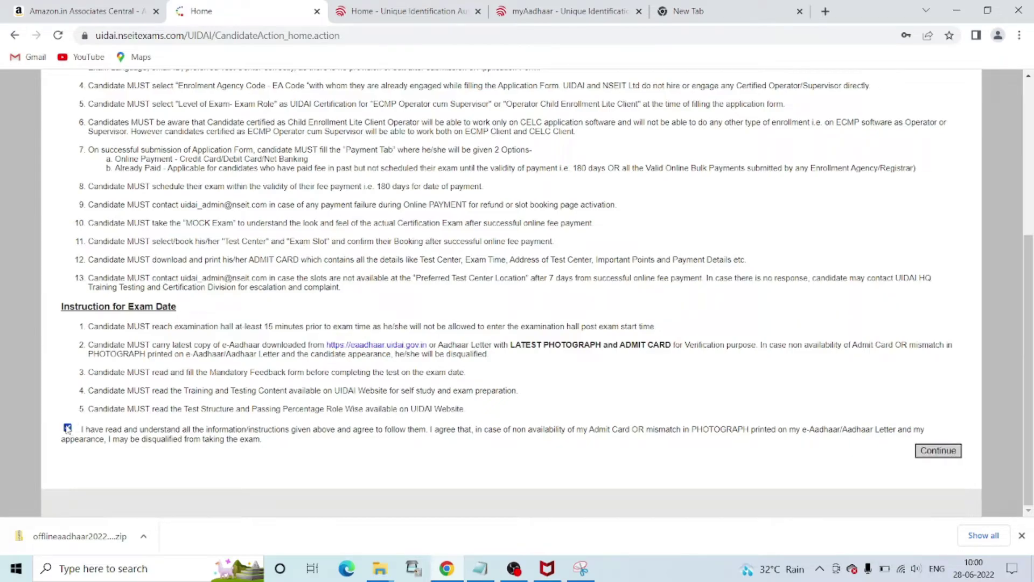
{"action": "left_click", "coordinate": [949, 452]}
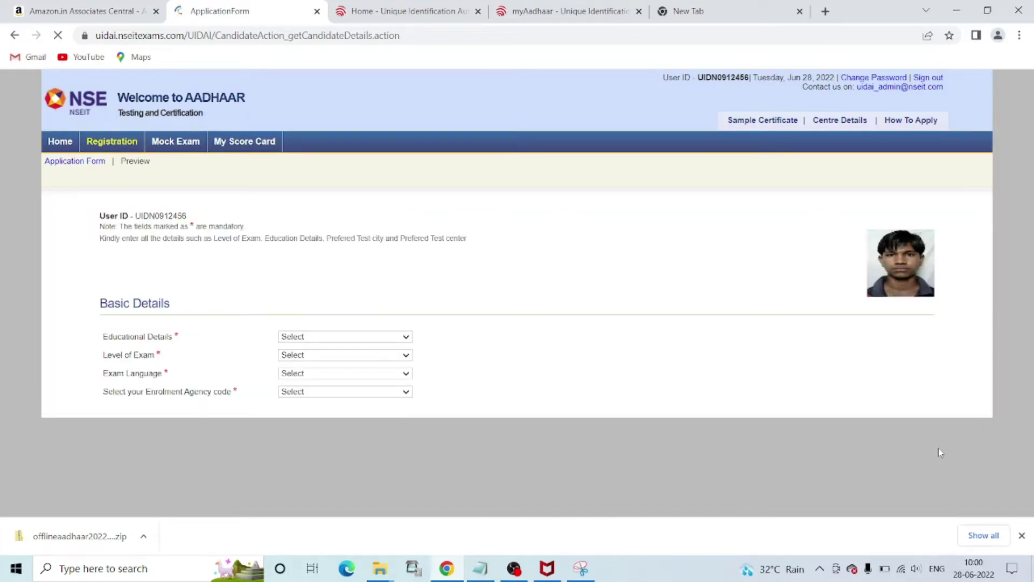
- Set educational details to HSC and level of exam to ECMP Operator cum Supervisor
{"action": "left_click", "coordinate": [332, 342]}
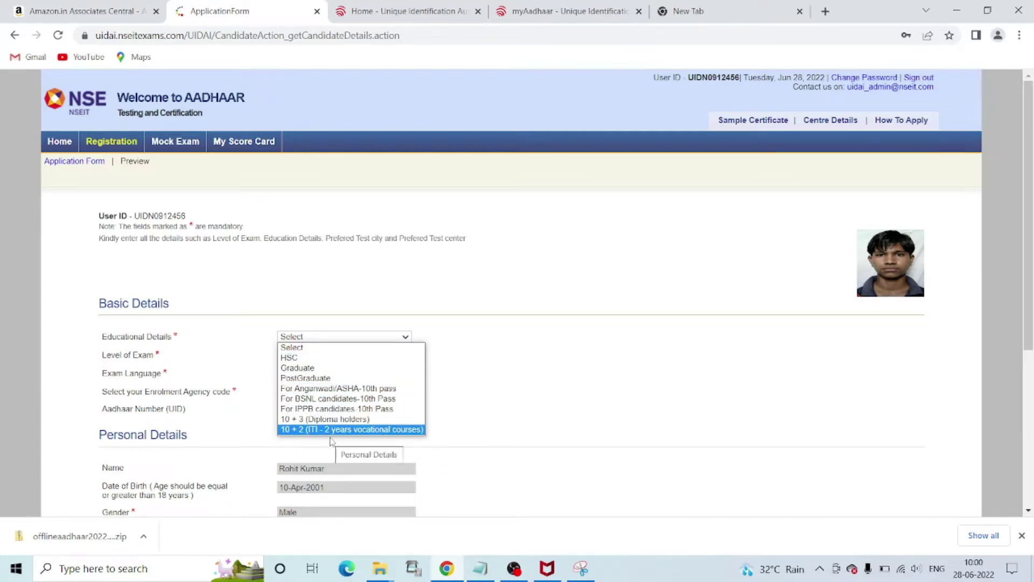
{"action": "left_click", "coordinate": [306, 359]}
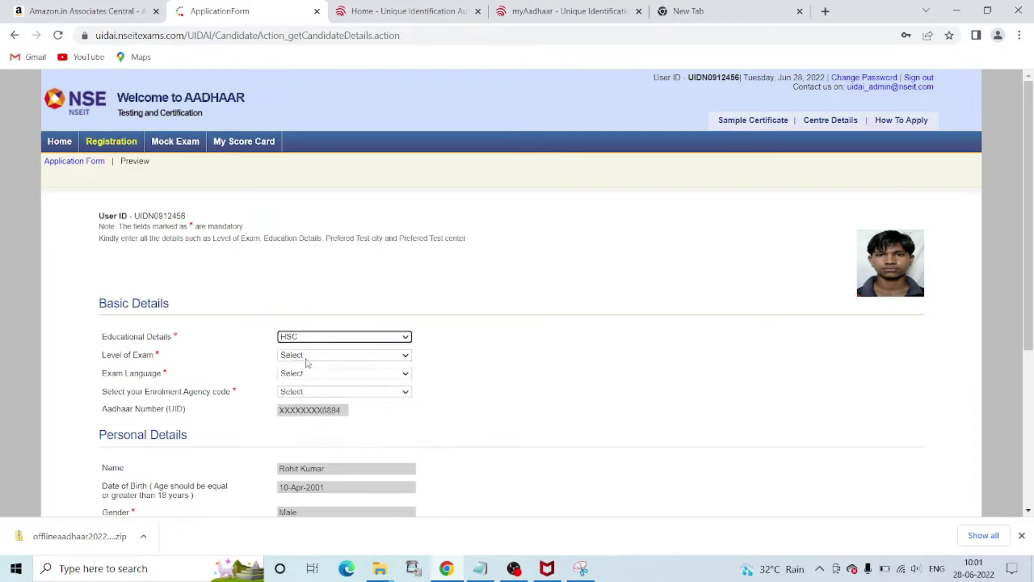
{"action": "left_click", "coordinate": [312, 357]}
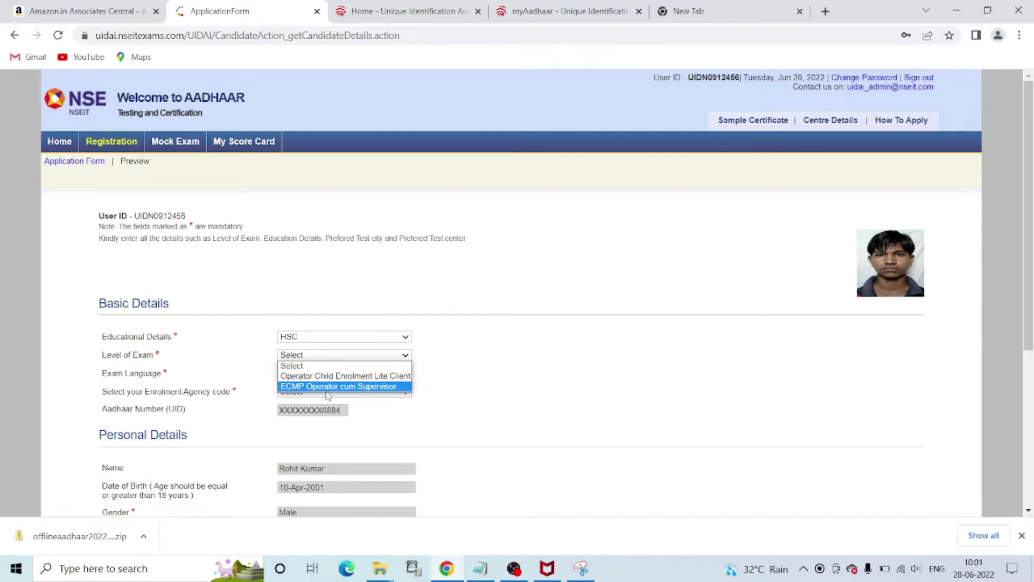
{"action": "left_click", "coordinate": [328, 386]}
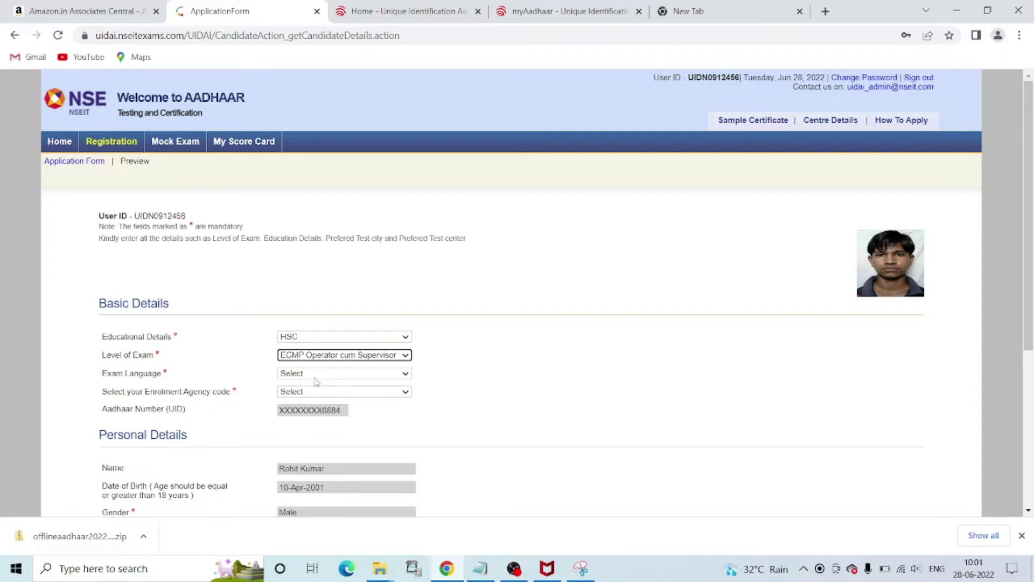
- Choose Hindi as the exam language and 99999 - EA UIDAI as the enrolment agency
{"action": "left_click", "coordinate": [315, 375]}
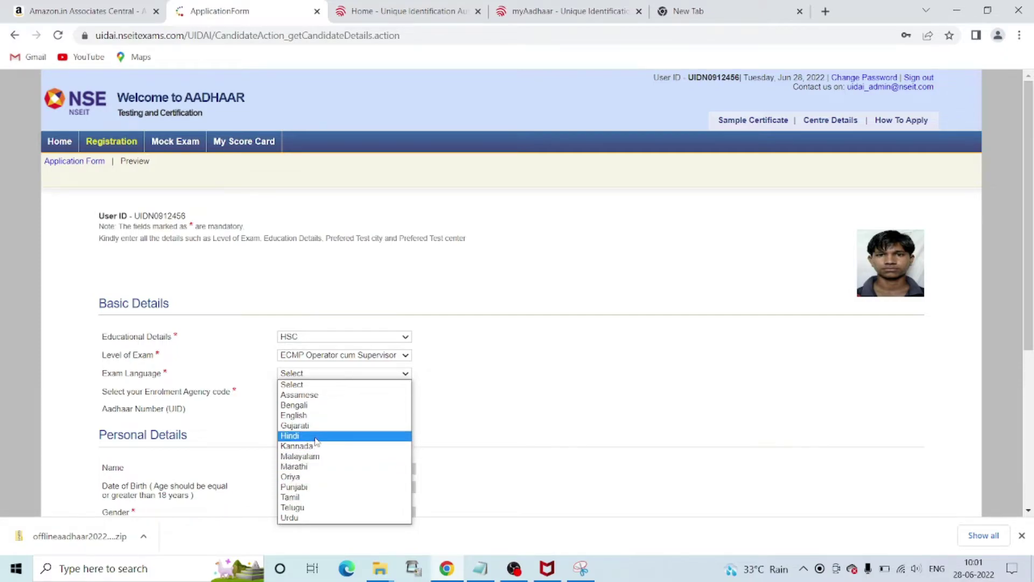
{"action": "left_click", "coordinate": [316, 439]}
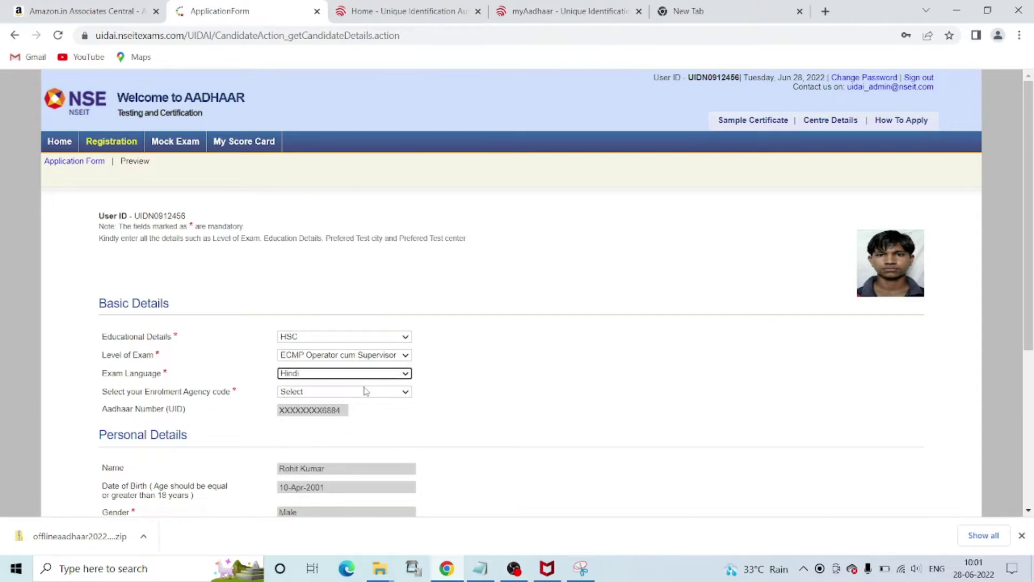
{"action": "left_click", "coordinate": [366, 391]}
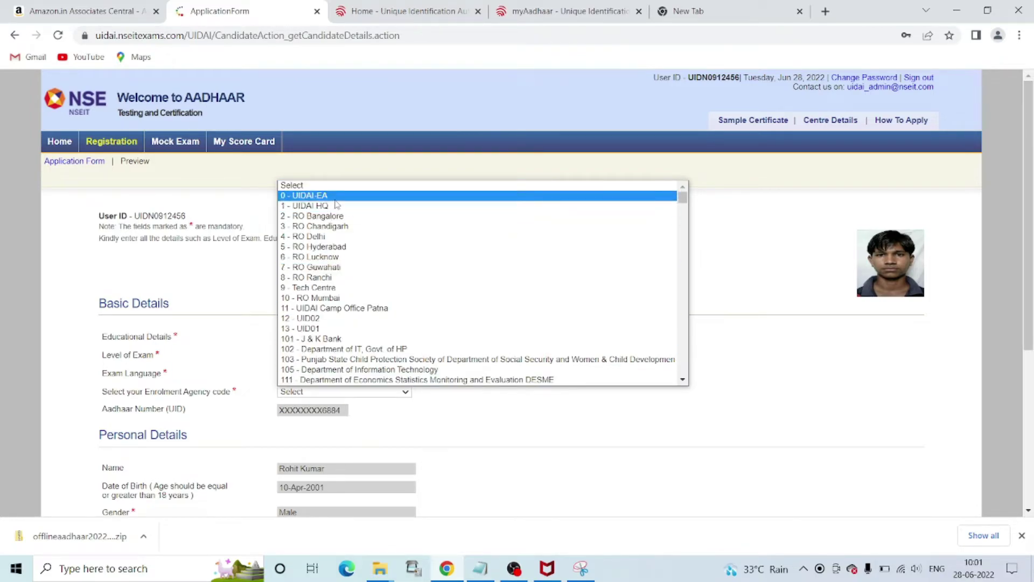
{"action": "left_click_drag", "start_coordinate": [683, 198], "coordinate": [664, 401]}
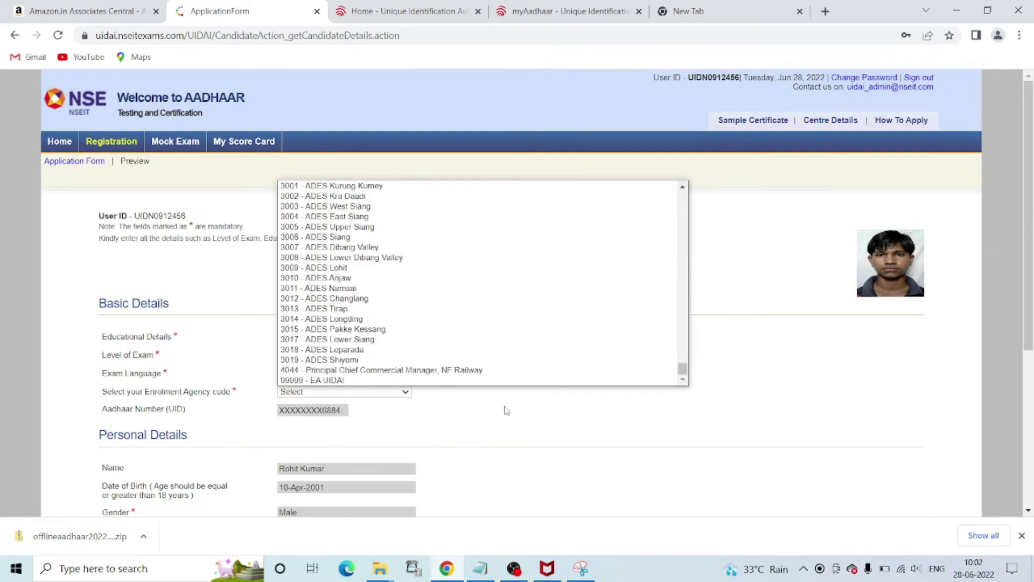
{"action": "left_click", "coordinate": [322, 381]}
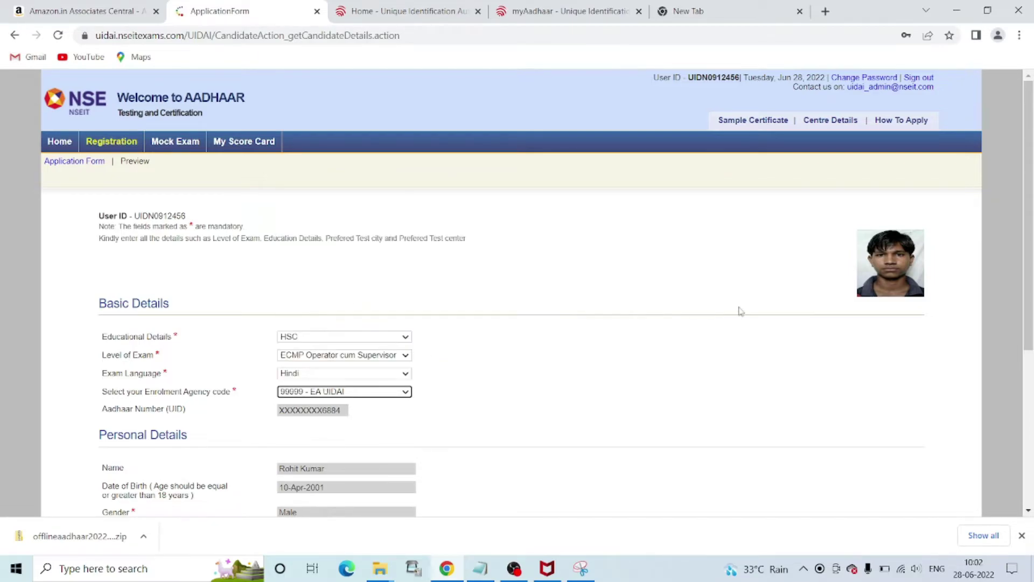
{"action": "scroll", "coordinate": [1029, 323], "scroll_direction": "down", "scroll_amount": 2}
- Set test state Bihar, city Muzaffarpur, centre NSEIT Limited - Muzaffarpur, and save to reach Preview
{"action": "scroll", "coordinate": [1028, 323], "scroll_direction": "down", "scroll_amount": 3}
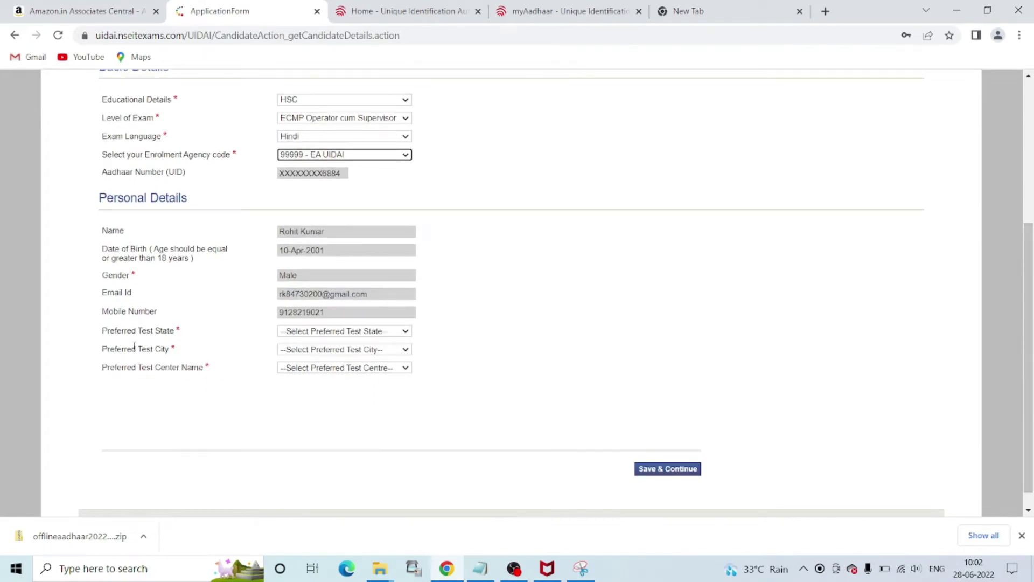
{"action": "left_click", "coordinate": [336, 331]}
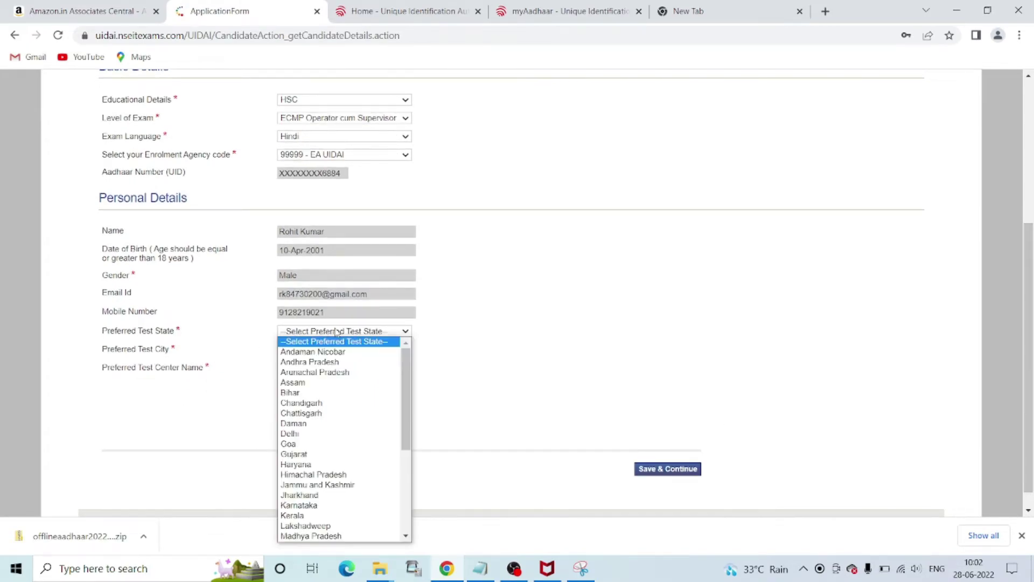
{"action": "left_click", "coordinate": [298, 396]}
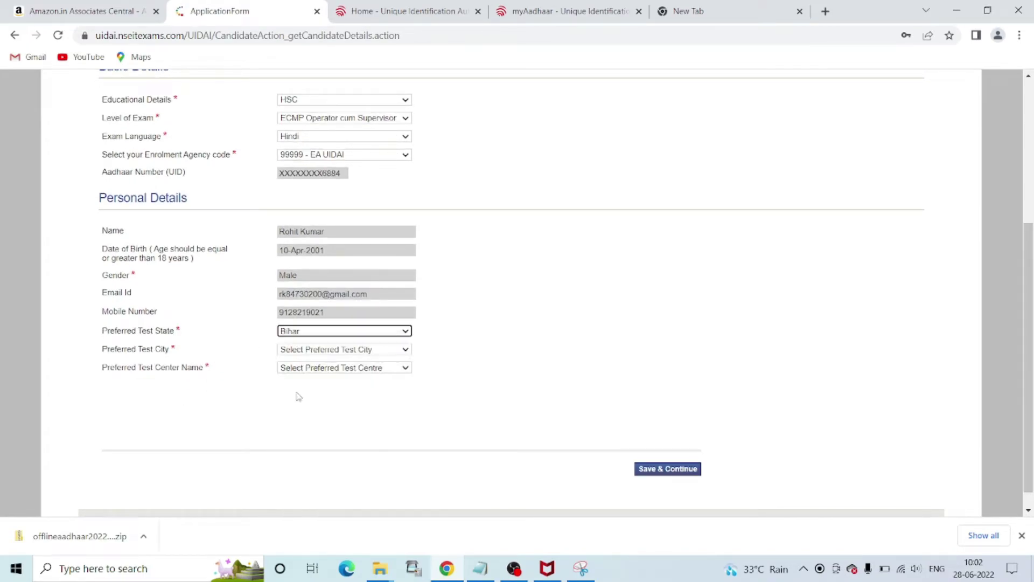
{"action": "left_click", "coordinate": [353, 351]}
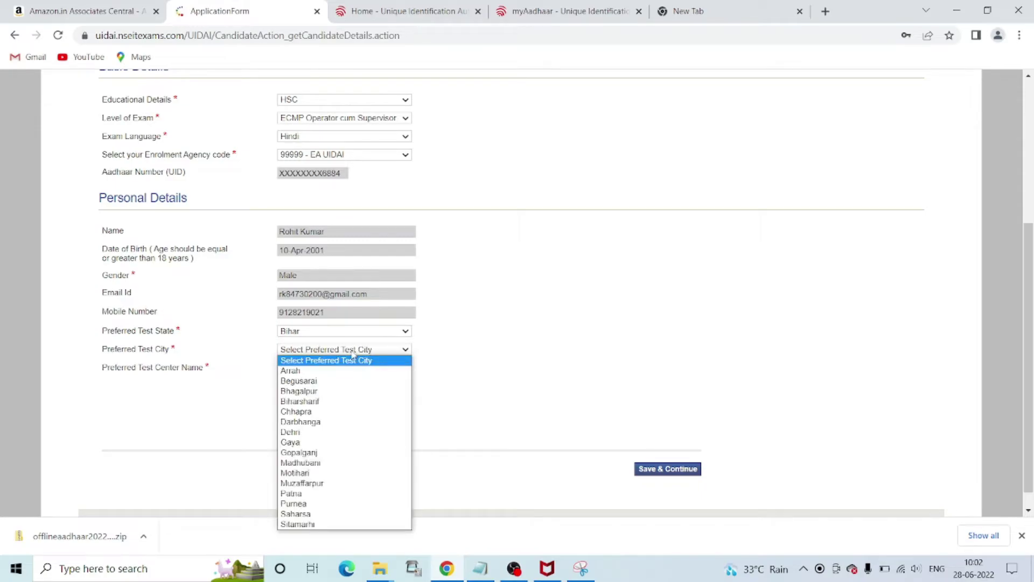
{"action": "key", "text": "m"}
{"action": "key", "text": "m"}
{"action": "key", "text": "m"}
{"action": "key", "text": "Return"}
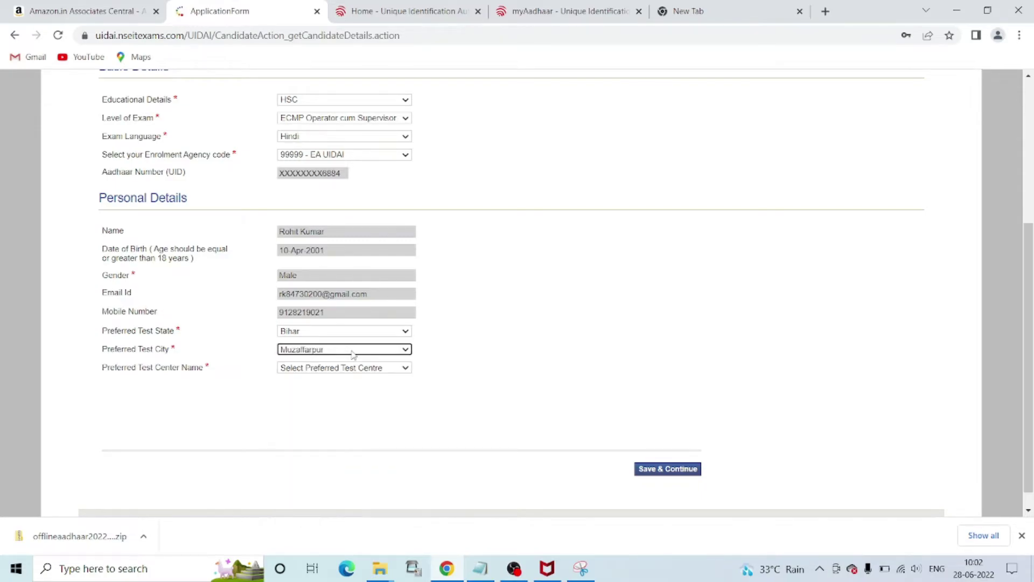
{"action": "left_click", "coordinate": [347, 369]}
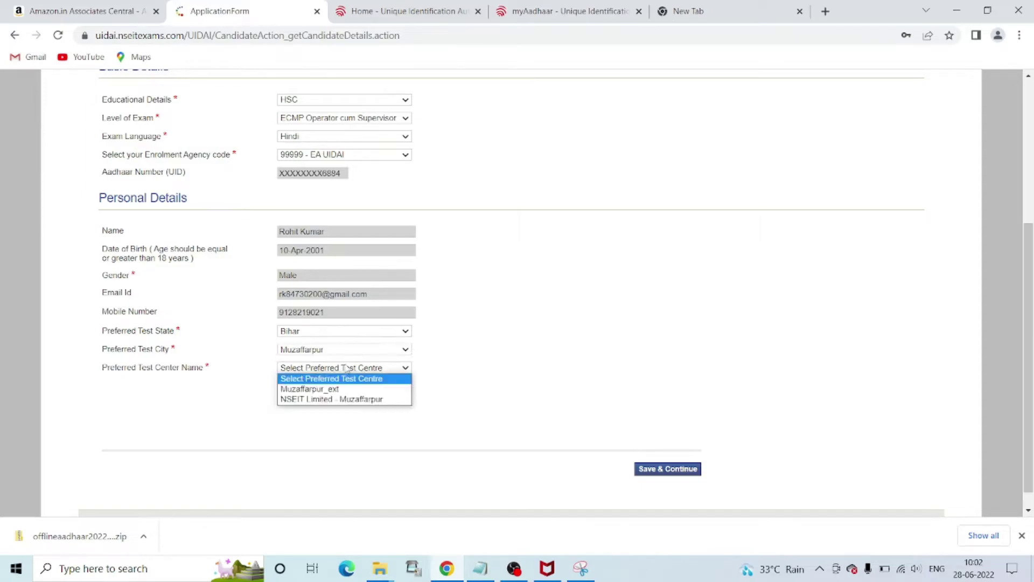
{"action": "left_click", "coordinate": [329, 399]}
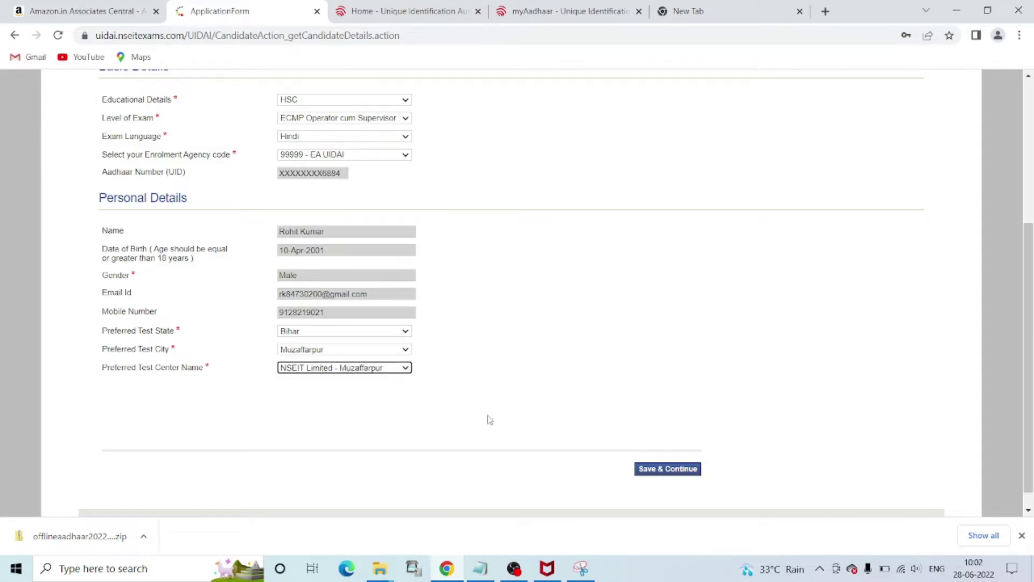
{"action": "left_click", "coordinate": [679, 472]}
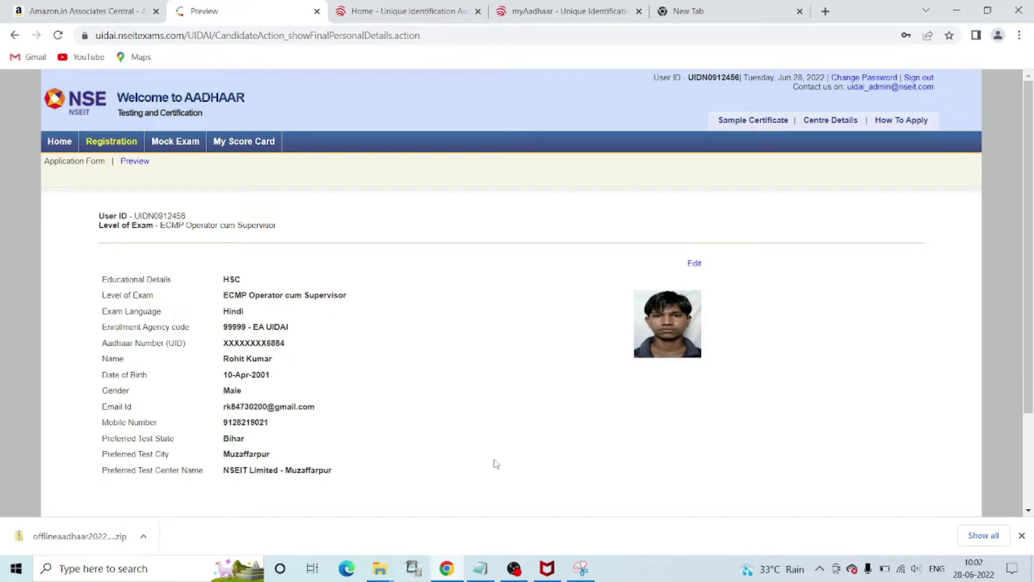
- Tick the Declaration checkbox and submit the application form
{"action": "left_click_drag", "start_coordinate": [1031, 352], "coordinate": [1027, 439]}
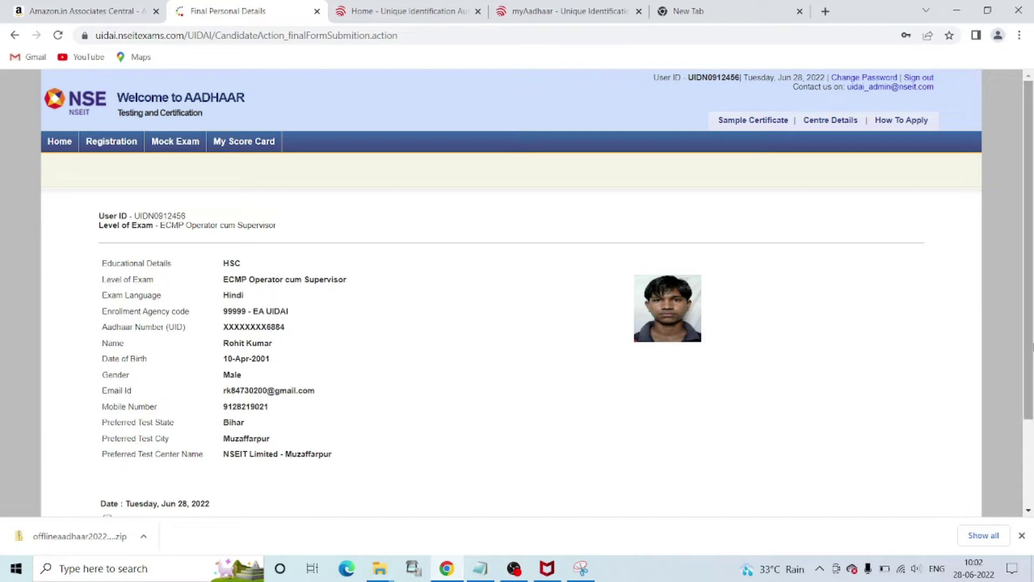
{"action": "scroll", "coordinate": [1029, 344], "scroll_direction": "down", "scroll_amount": 3}
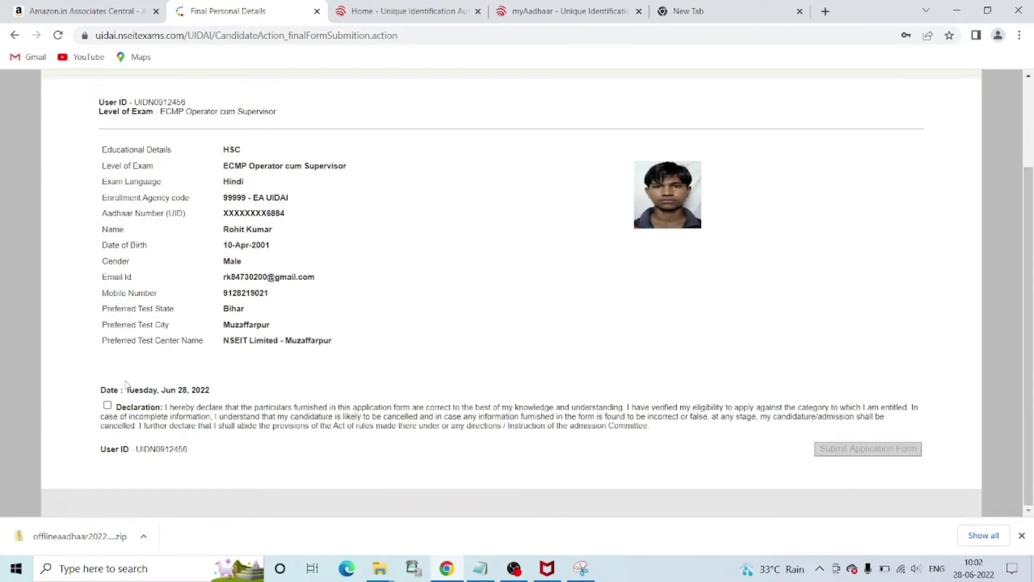
{"action": "left_click", "coordinate": [107, 406]}
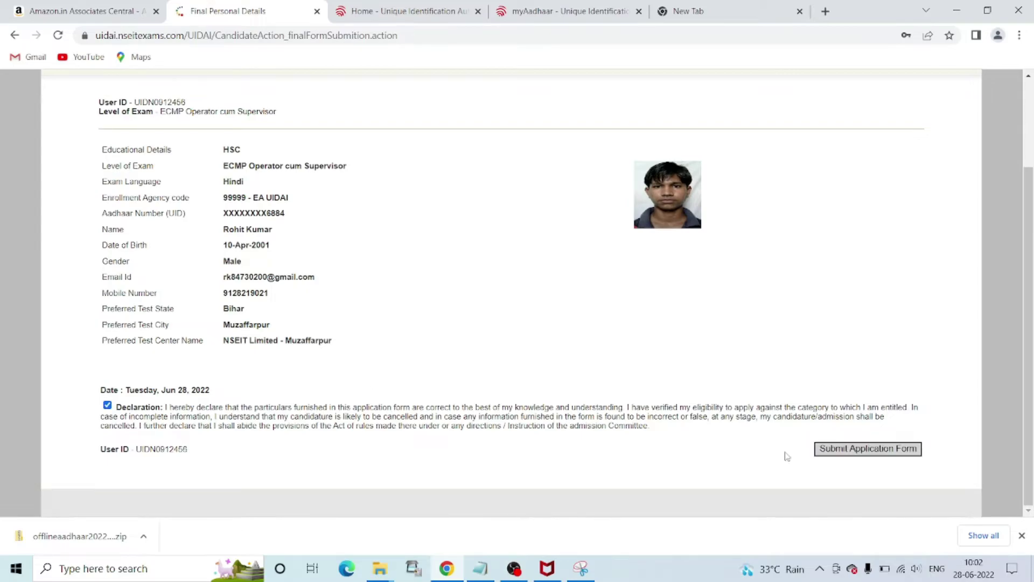
{"action": "left_click", "coordinate": [862, 450]}
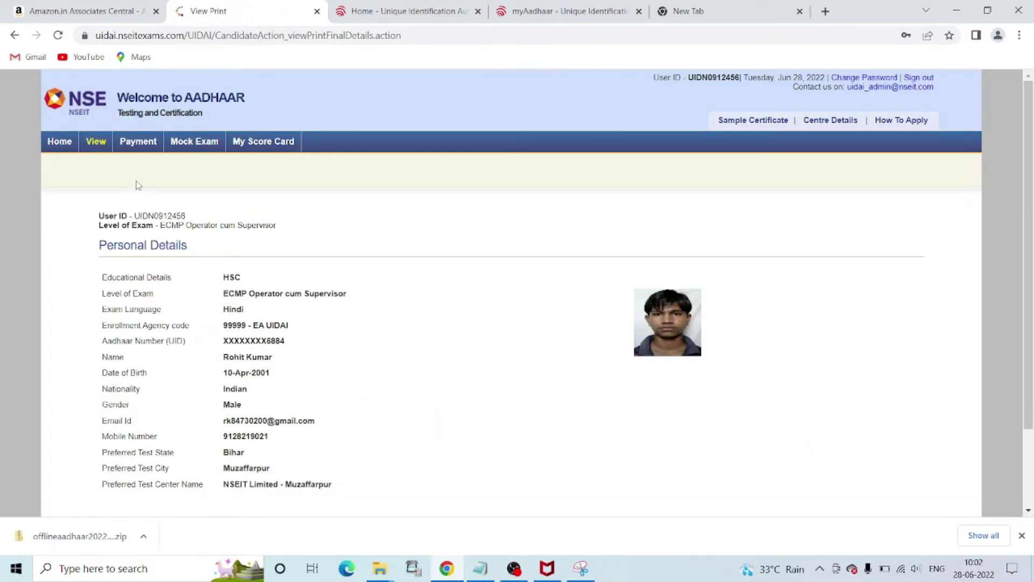
- Go to Payment, proceed with Online payment mode, and confirm continuing to pay
{"action": "left_click", "coordinate": [144, 146]}
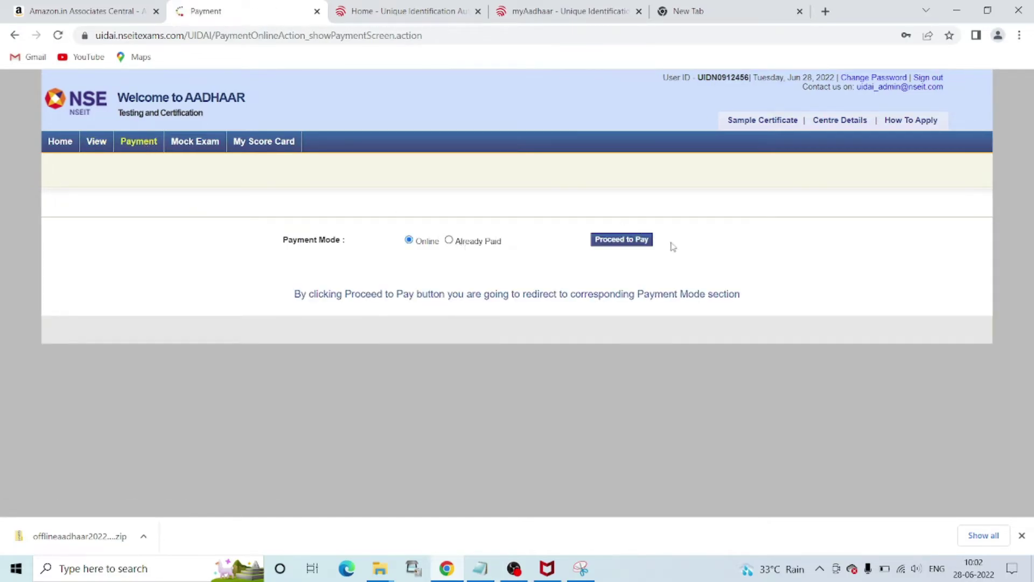
{"action": "left_click", "coordinate": [630, 237]}
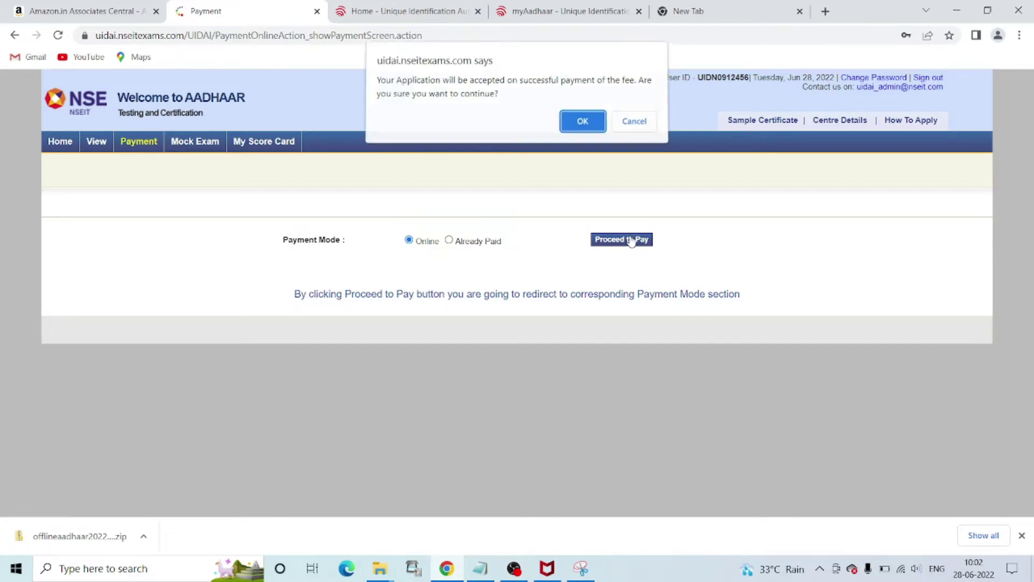
{"action": "left_click", "coordinate": [579, 128]}
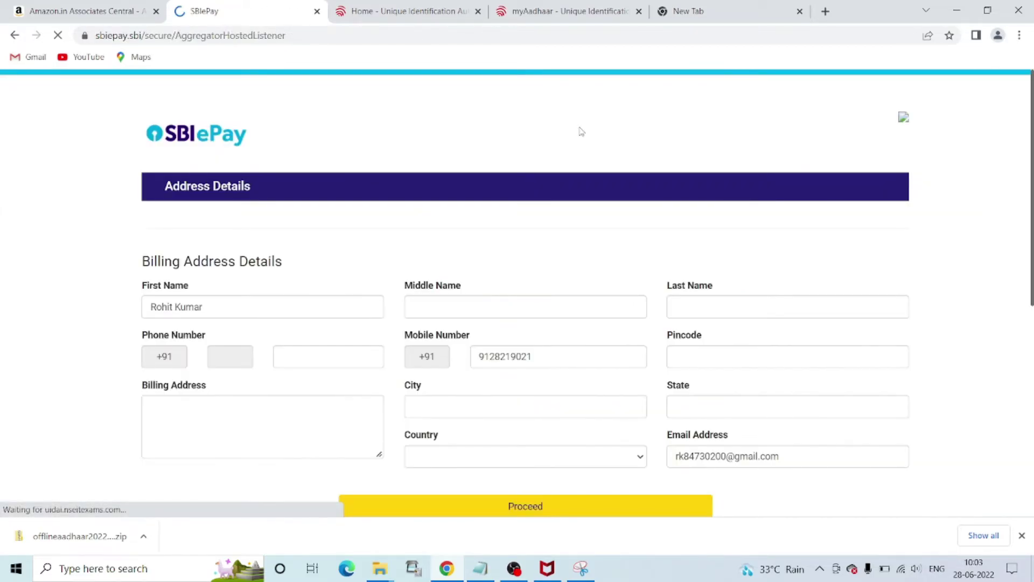
- Enter and validate the UPI ID under BHIM UPI, then pay the 470.82 INR fee
{"action": "left_click", "coordinate": [368, 294]}
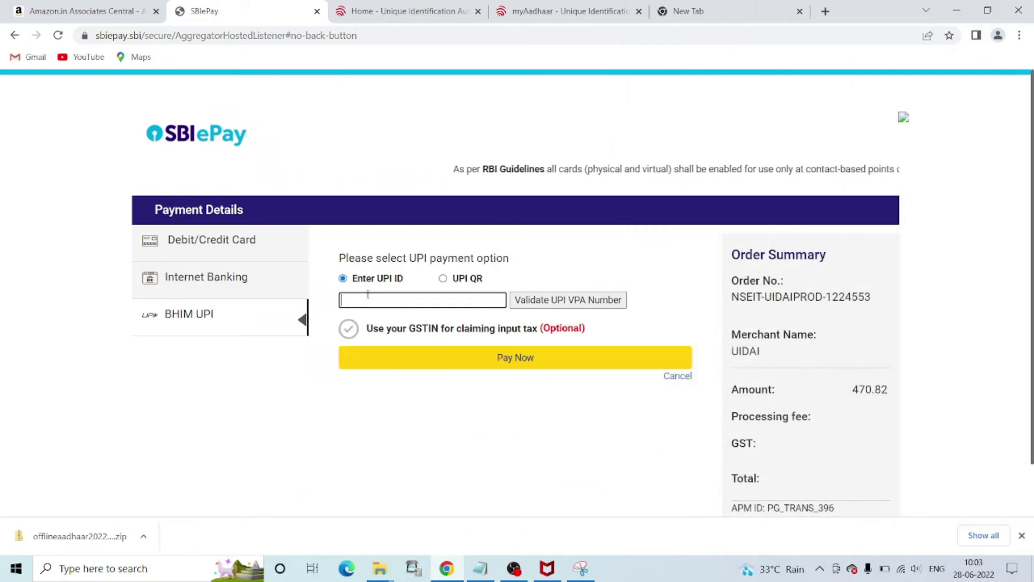
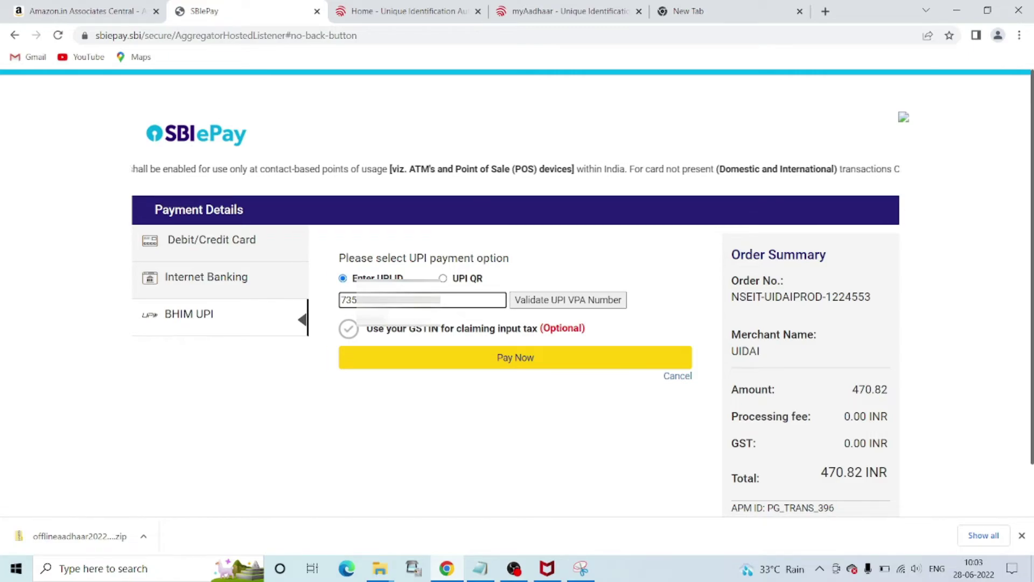
{"action": "left_click", "coordinate": [567, 303]}
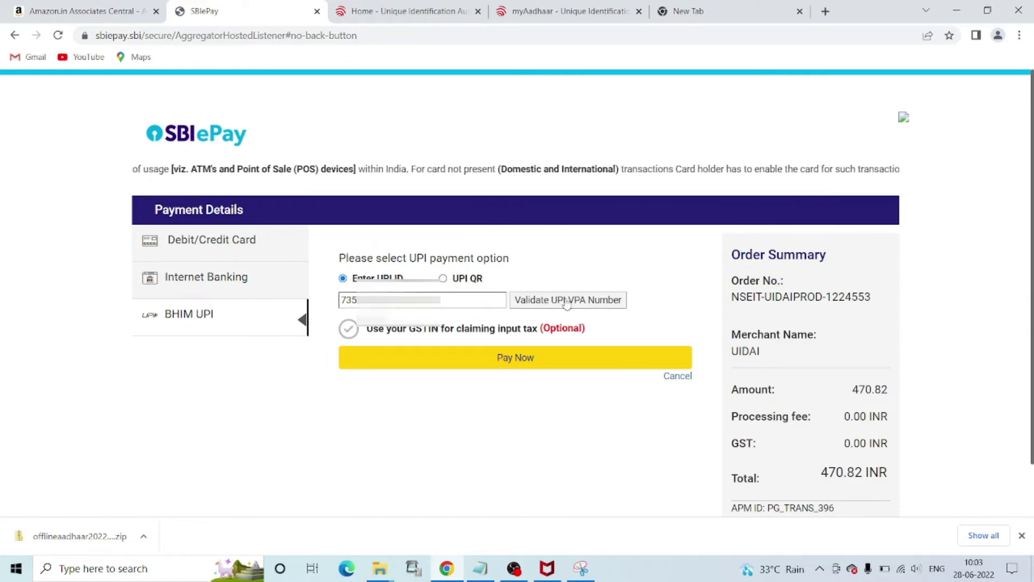
{"action": "left_click", "coordinate": [566, 303]}
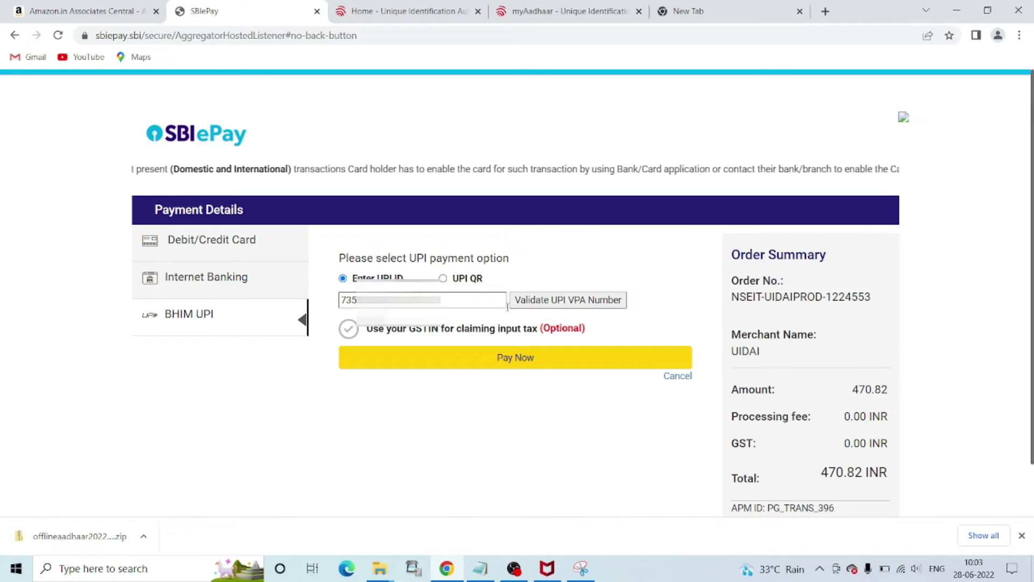
{"action": "left_click", "coordinate": [548, 306]}
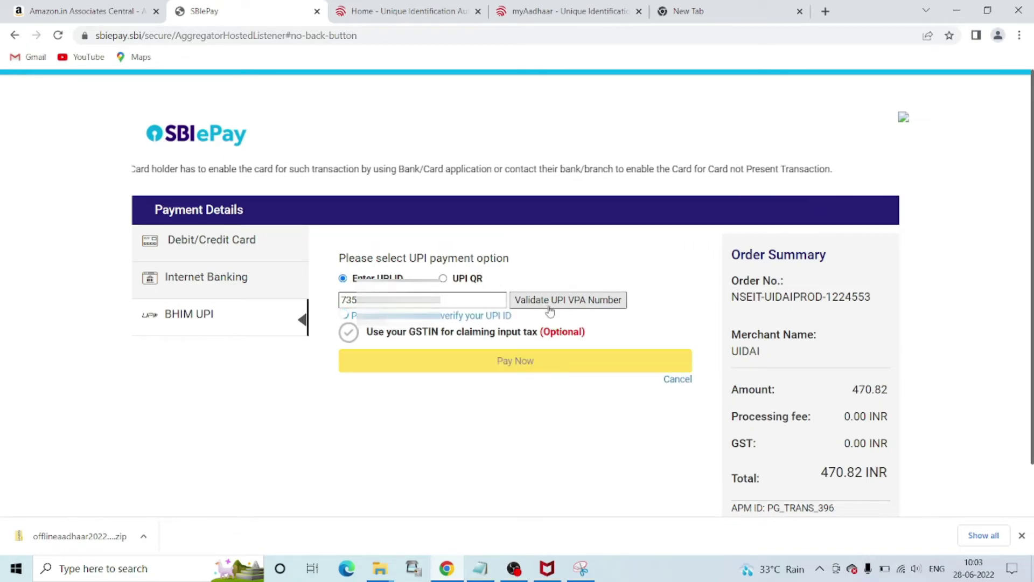
{"action": "left_click", "coordinate": [521, 357]}
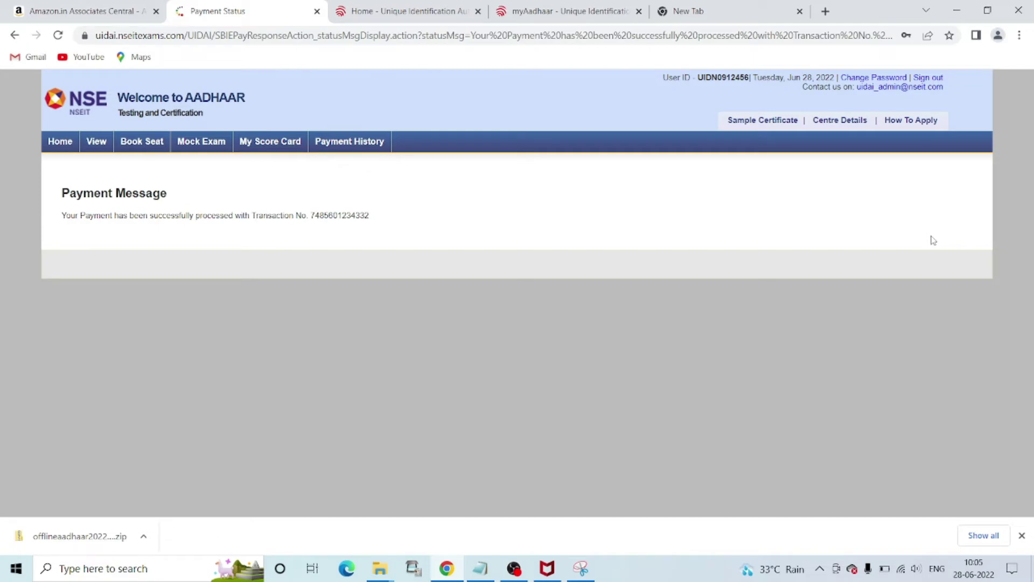
- Review Payment History and My Score Card, then go to Book Seat
{"action": "left_click", "coordinate": [353, 147]}
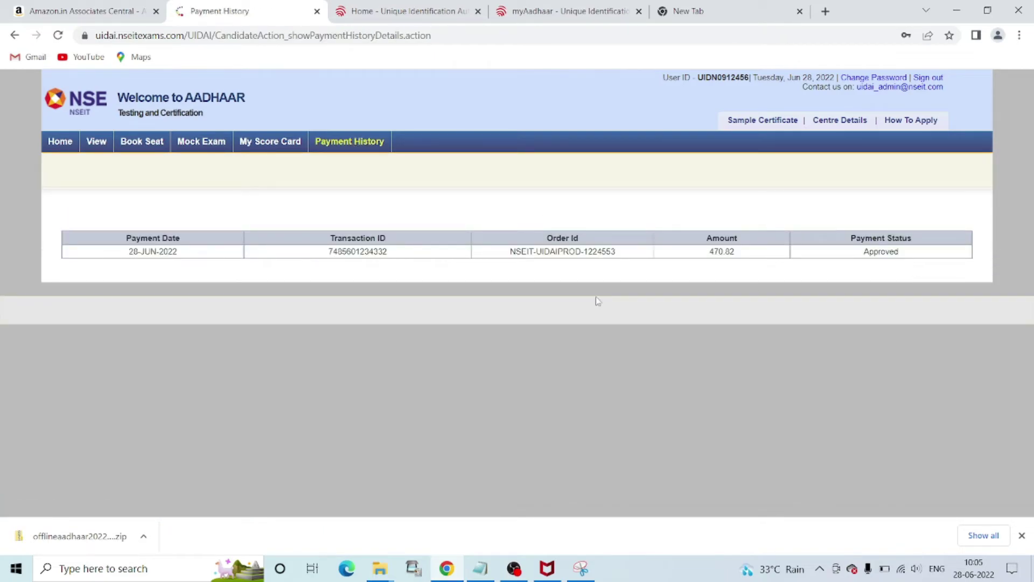
{"action": "left_click", "coordinate": [285, 142]}
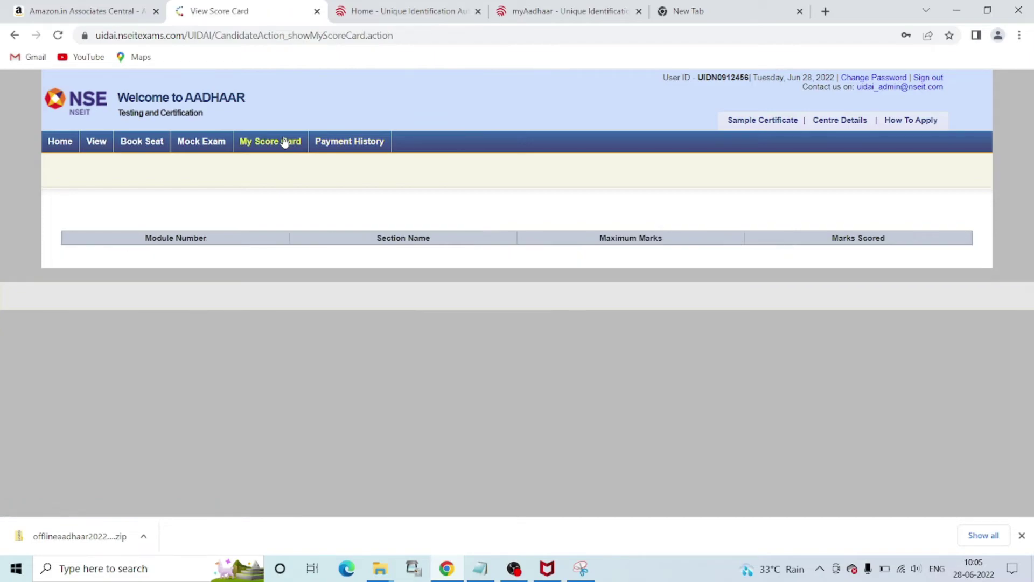
{"action": "left_click", "coordinate": [157, 146]}
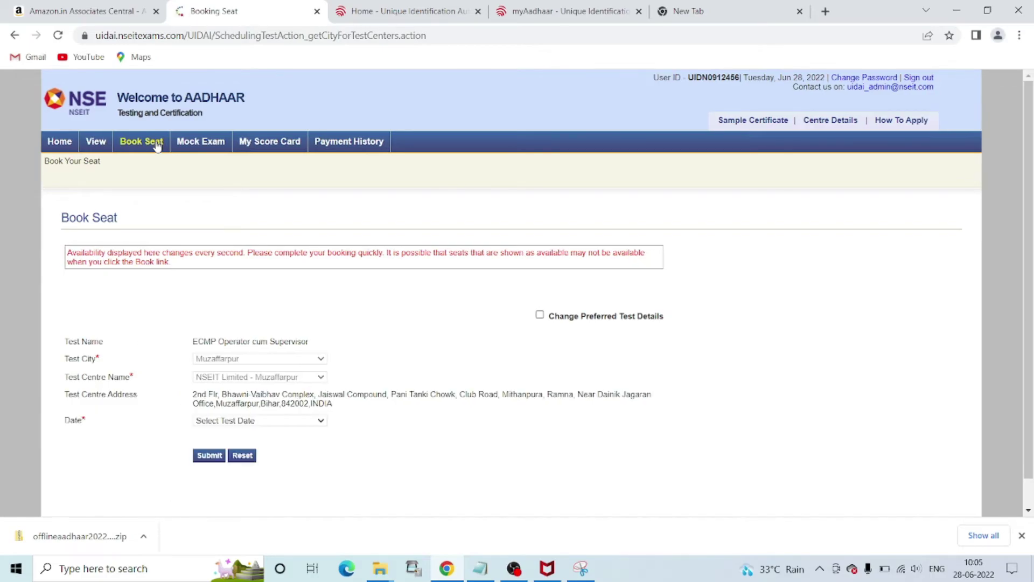
- Choose 07-JUL-2022 as the test date and list the available slots
{"action": "left_click", "coordinate": [226, 423]}
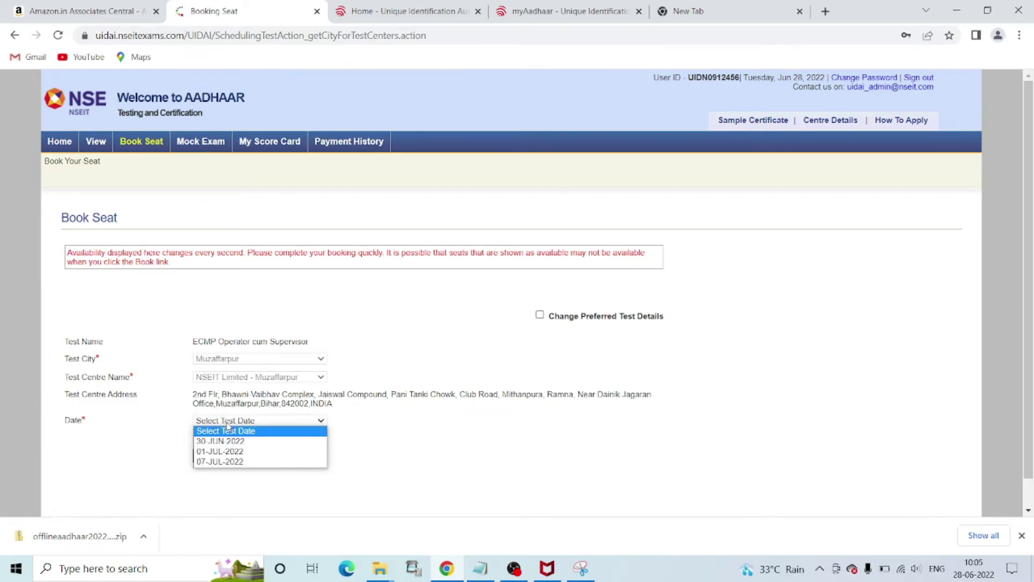
{"action": "left_click", "coordinate": [223, 462]}
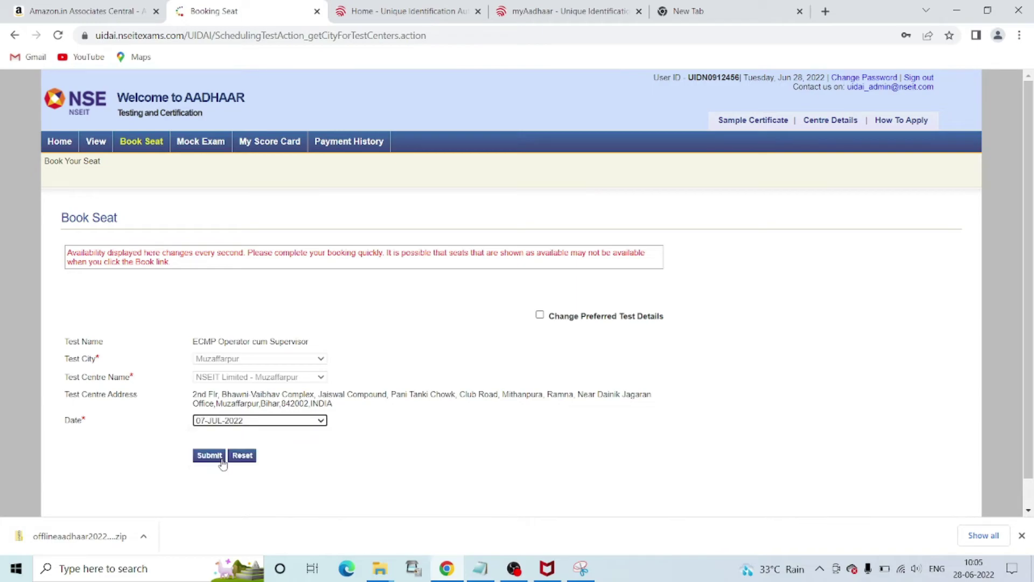
{"action": "left_click", "coordinate": [226, 423]}
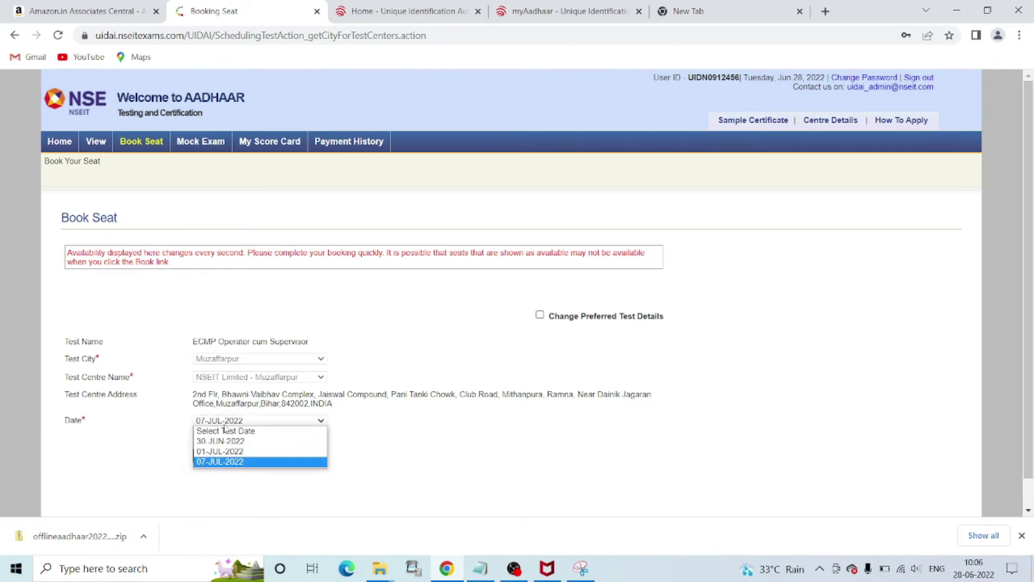
{"action": "left_click", "coordinate": [226, 463]}
{"action": "left_click", "coordinate": [213, 456]}
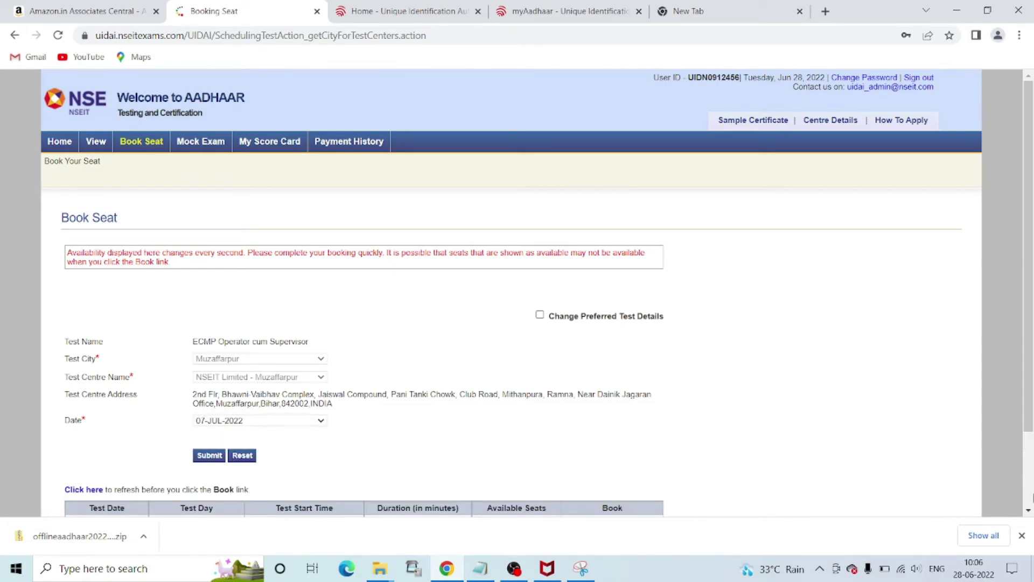
- Book and confirm the 02:00 PM slot, then close the success message
{"action": "left_click", "coordinate": [1022, 534]}
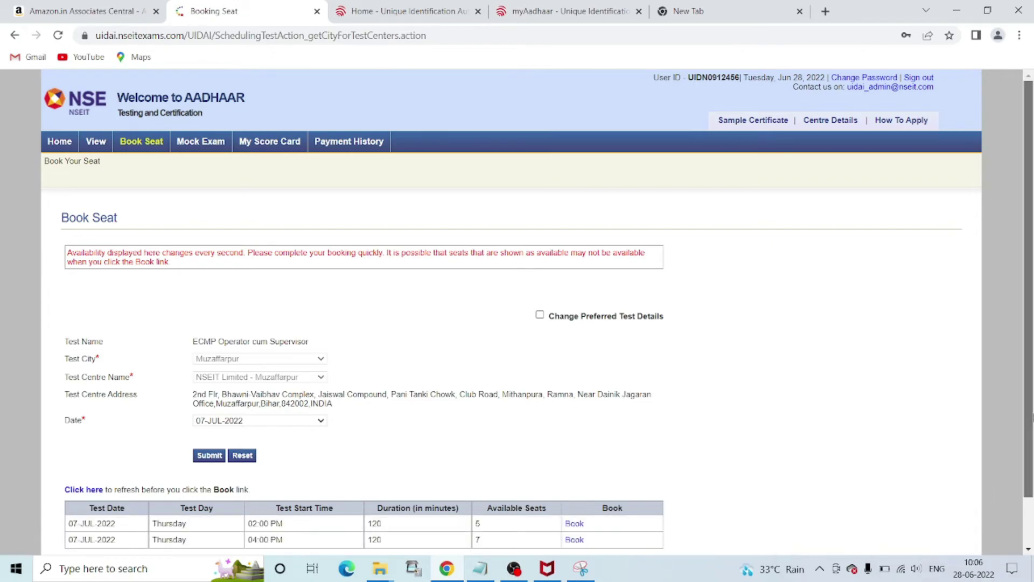
{"action": "scroll", "coordinate": [1030, 508], "scroll_direction": "down", "scroll_amount": 1}
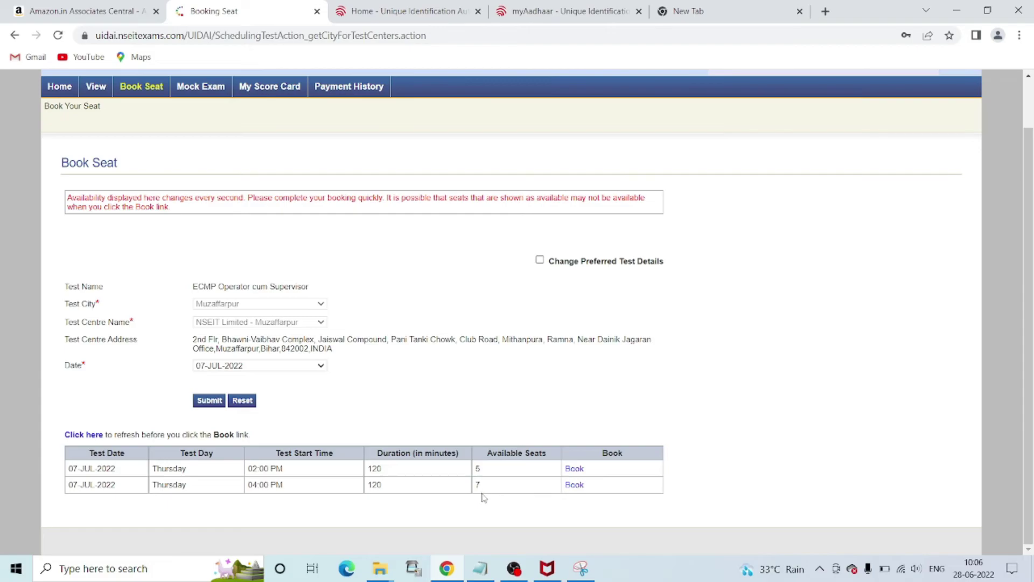
{"action": "left_click", "coordinate": [575, 469]}
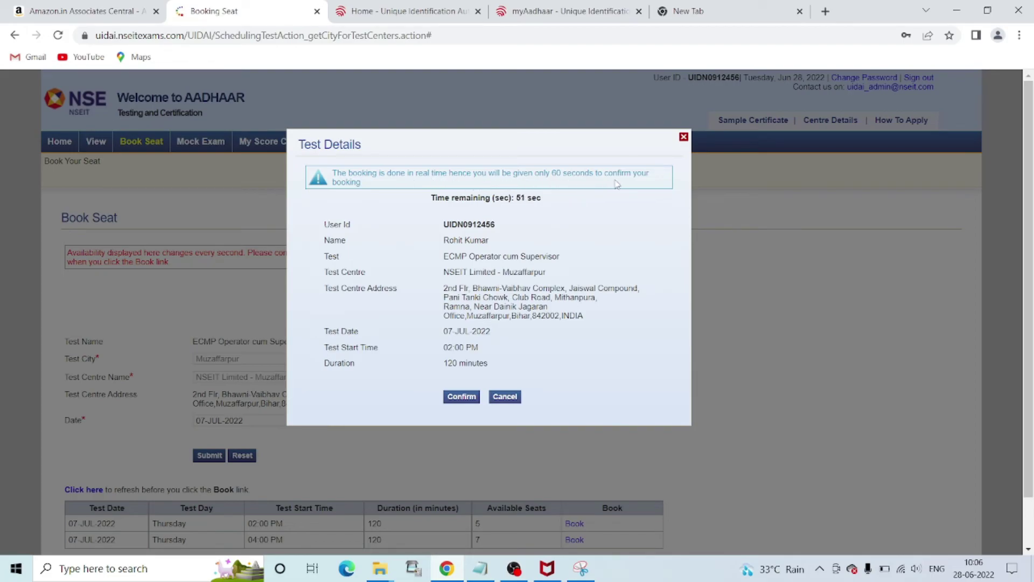
{"action": "left_click", "coordinate": [461, 397]}
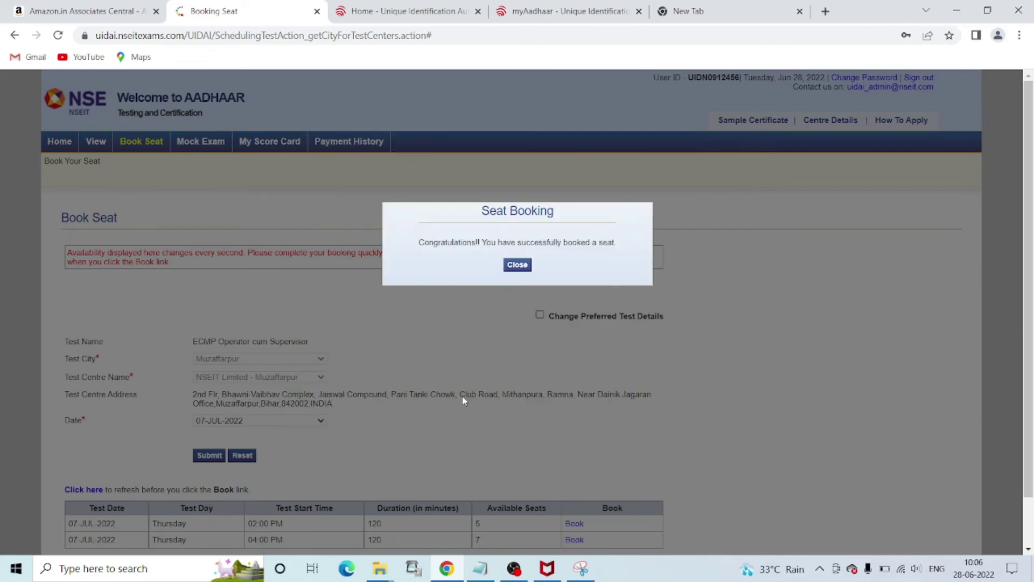
{"action": "left_click", "coordinate": [516, 267]}
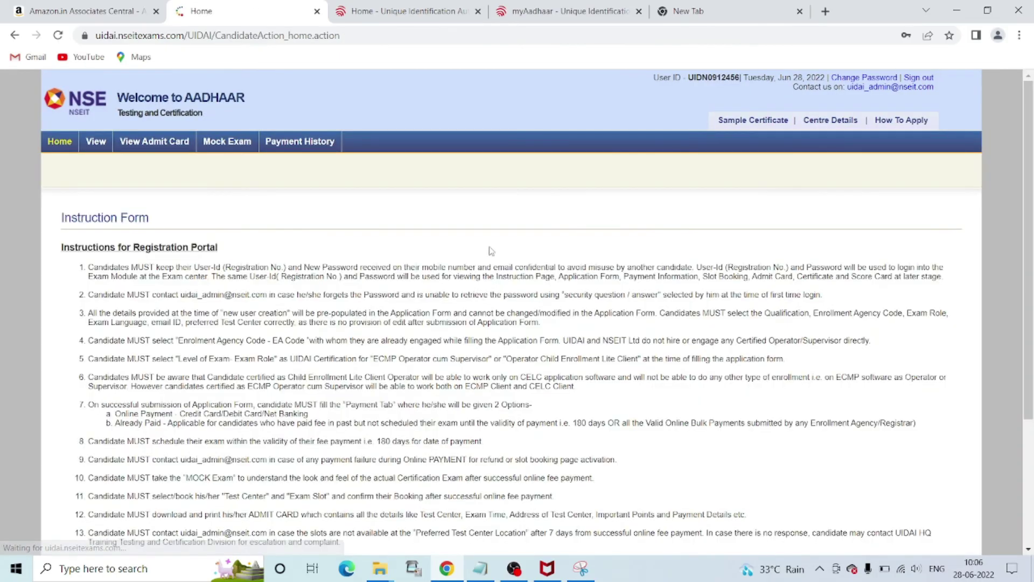
- Open View Admit Card and print the admit card to a PDF in a new tab
{"action": "scroll", "coordinate": [1028, 323], "scroll_direction": "down", "scroll_amount": 4}
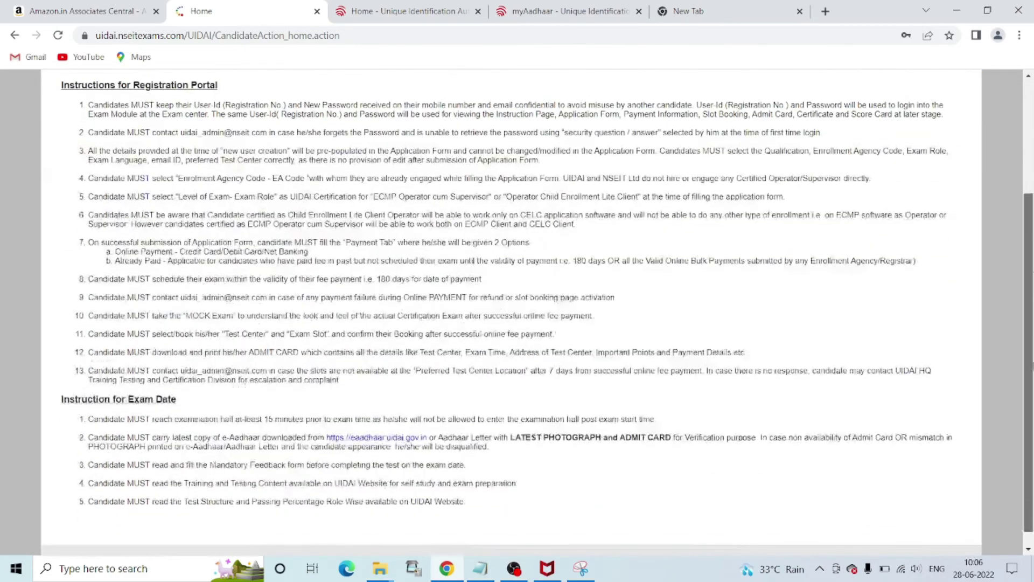
{"action": "scroll", "coordinate": [1020, 384], "scroll_direction": "up", "scroll_amount": 5}
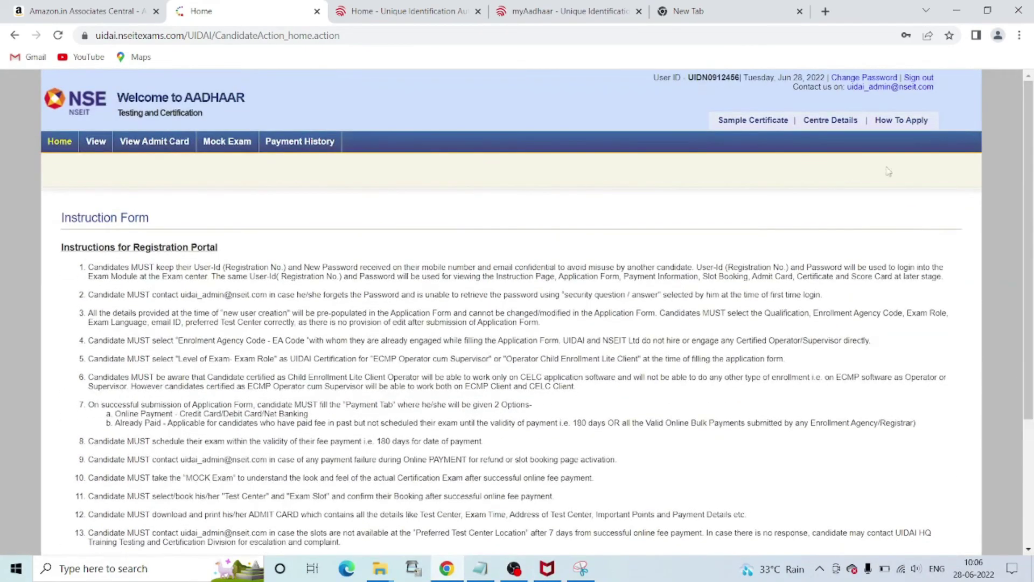
{"action": "left_click", "coordinate": [161, 141]}
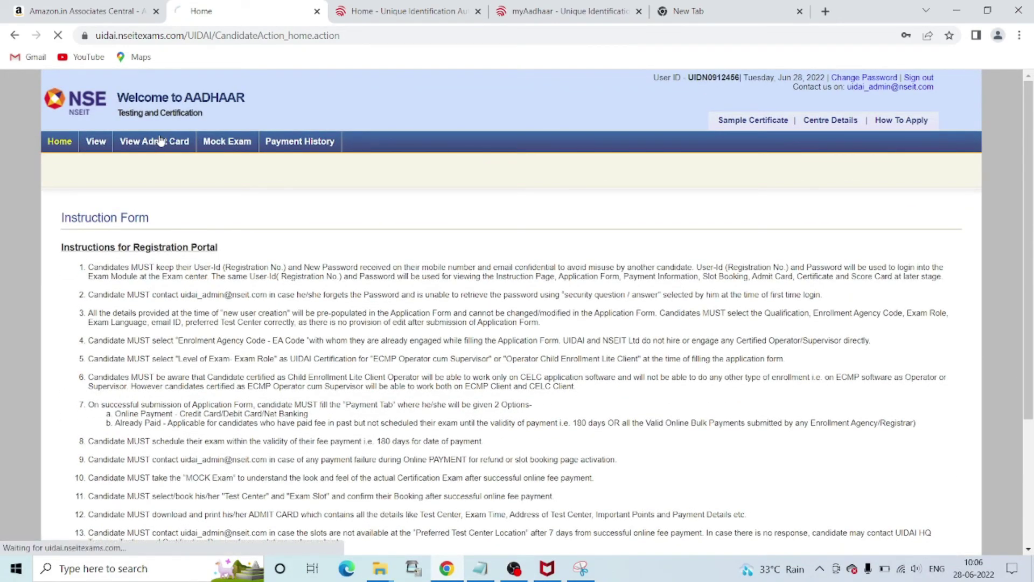
{"action": "left_click_drag", "start_coordinate": [1028, 188], "coordinate": [1028, 523]}
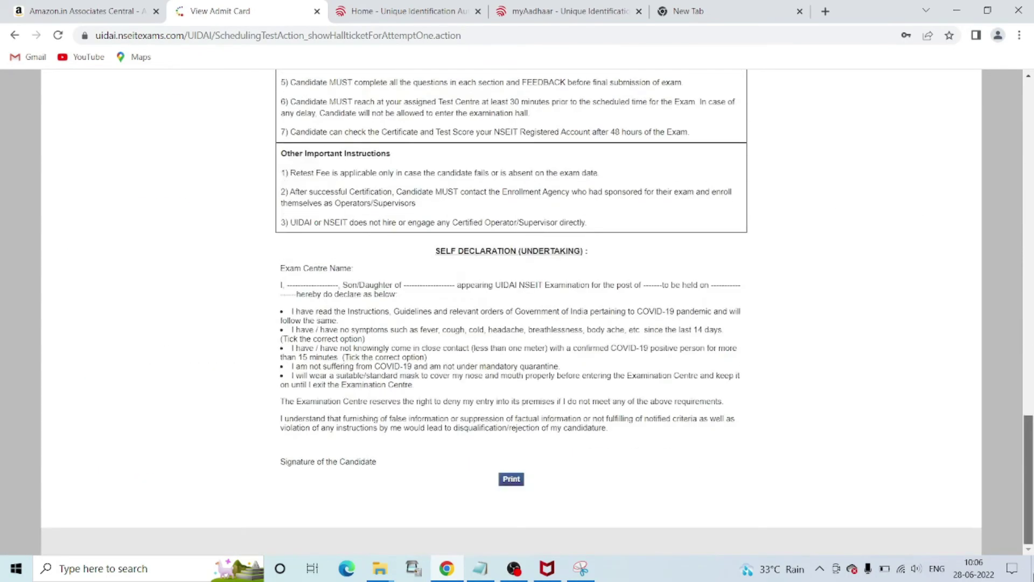
{"action": "scroll", "coordinate": [937, 284], "scroll_direction": "up", "scroll_amount": 20}
{"action": "scroll", "coordinate": [909, 169], "scroll_direction": "down", "scroll_amount": 10}
{"action": "scroll", "coordinate": [909, 169], "scroll_direction": "up", "scroll_amount": 10}
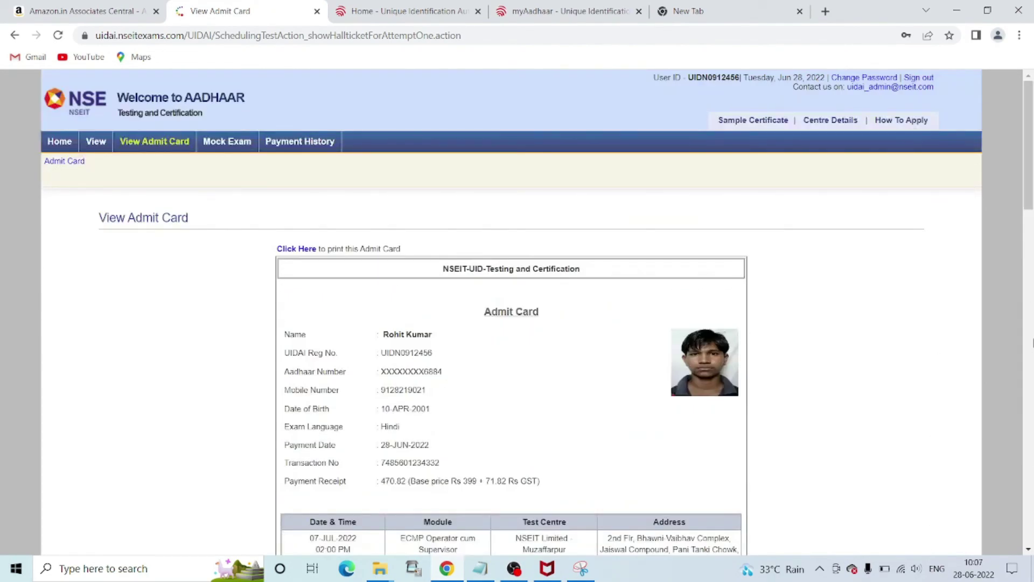
{"action": "left_click_drag", "start_coordinate": [1029, 205], "coordinate": [1024, 577]}
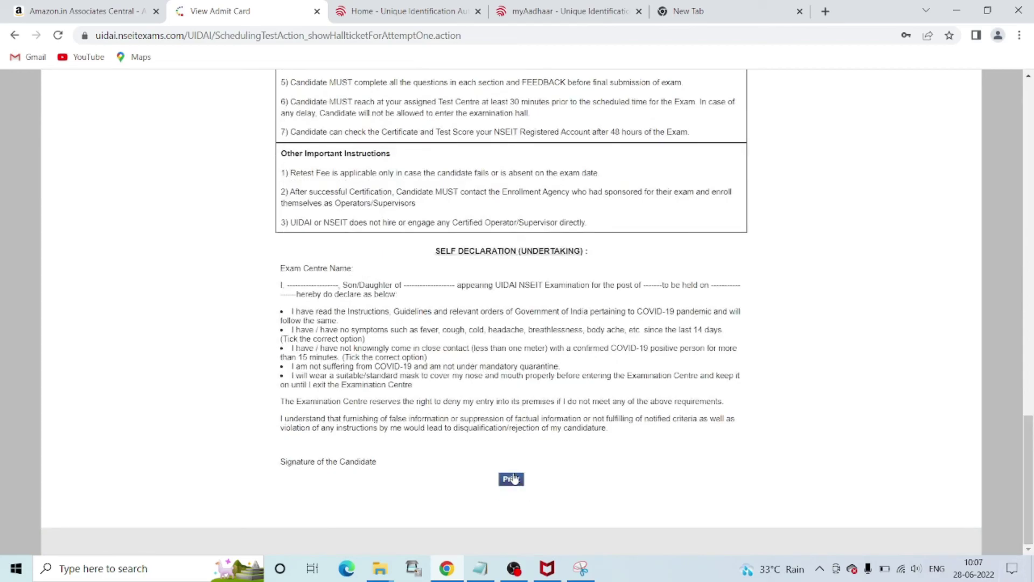
{"action": "left_click", "coordinate": [513, 478]}
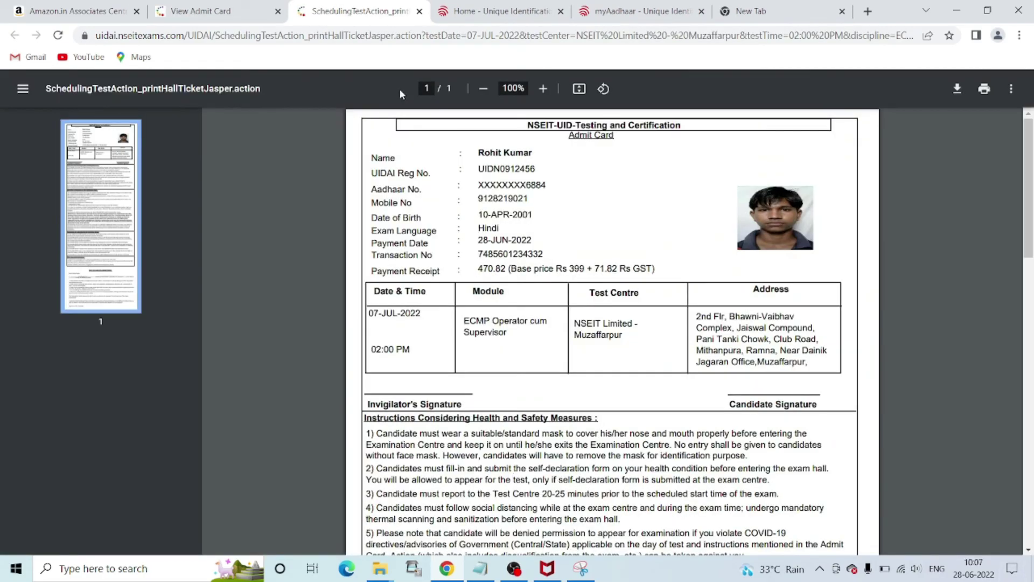
{"action": "left_click_drag", "start_coordinate": [1026, 184], "coordinate": [889, 126]}
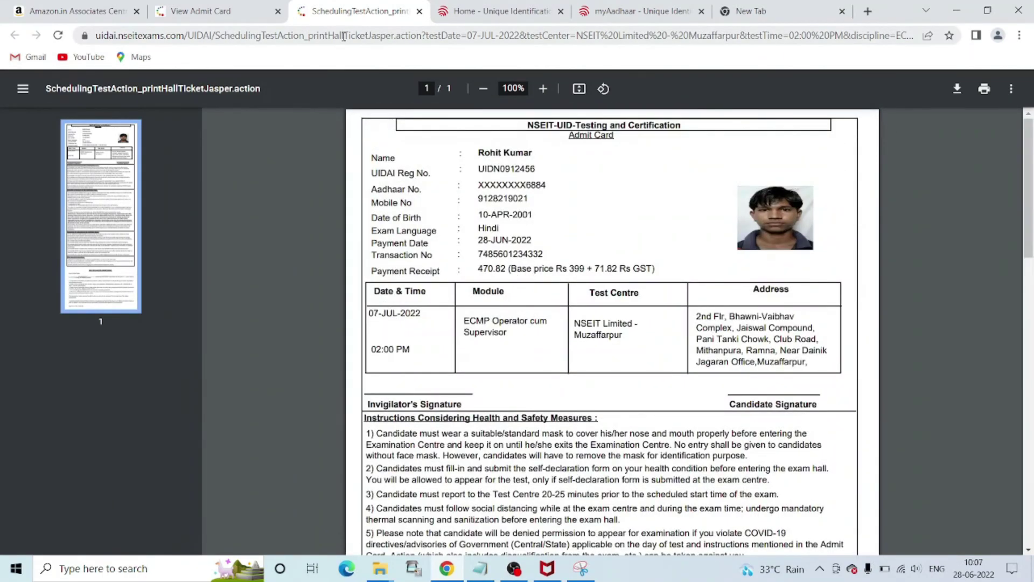
- Go back to the View Admit Card tab and sign out from the top of the page
{"action": "left_click", "coordinate": [199, 10]}
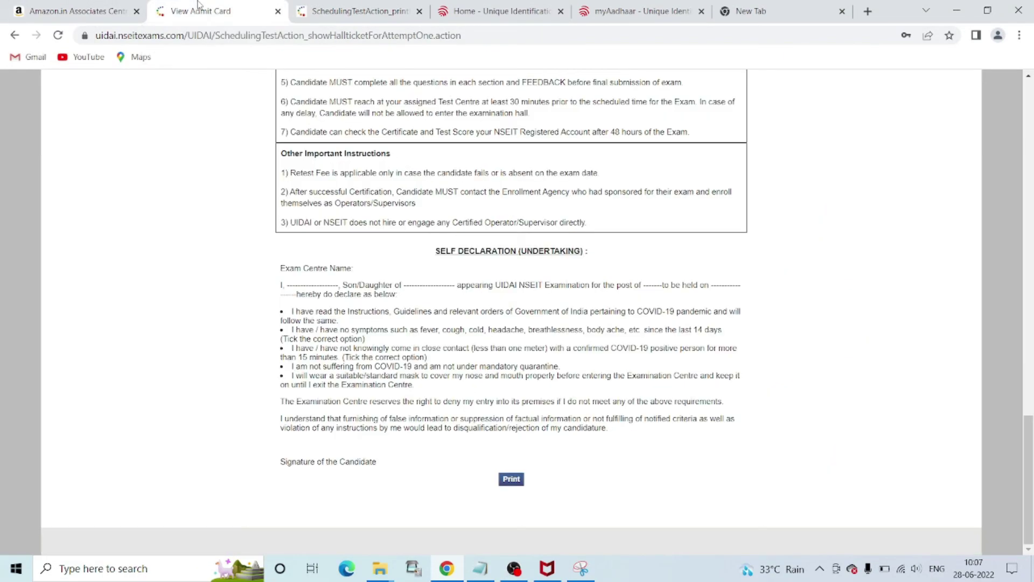
{"action": "left_click_drag", "start_coordinate": [1029, 431], "coordinate": [962, 108]}
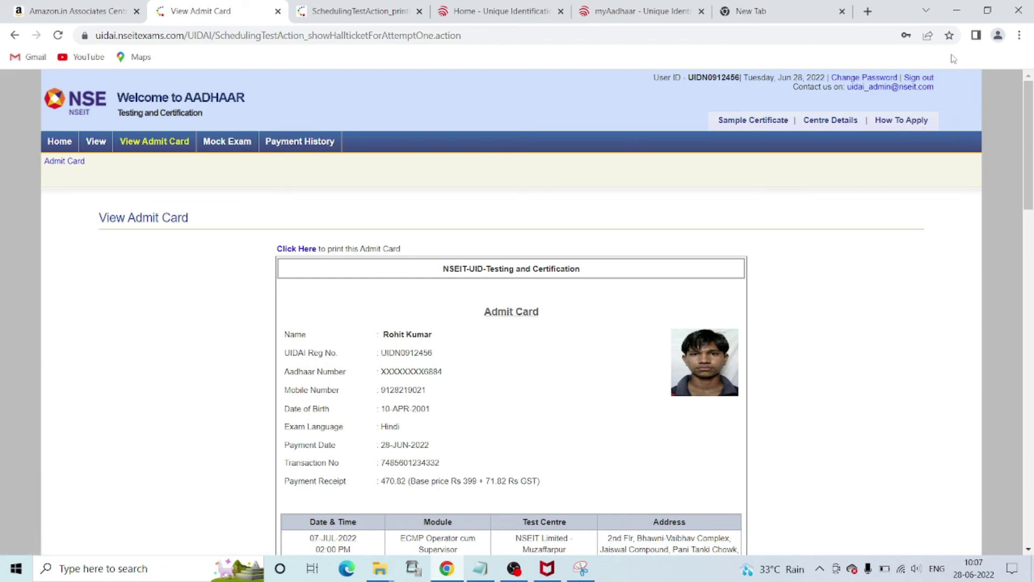
{"action": "left_click", "coordinate": [929, 81]}
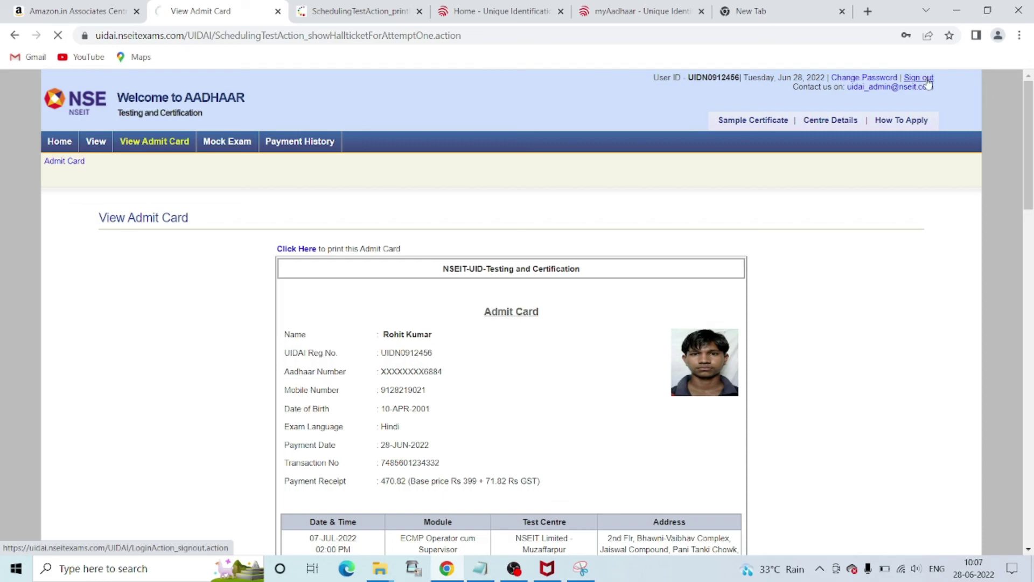